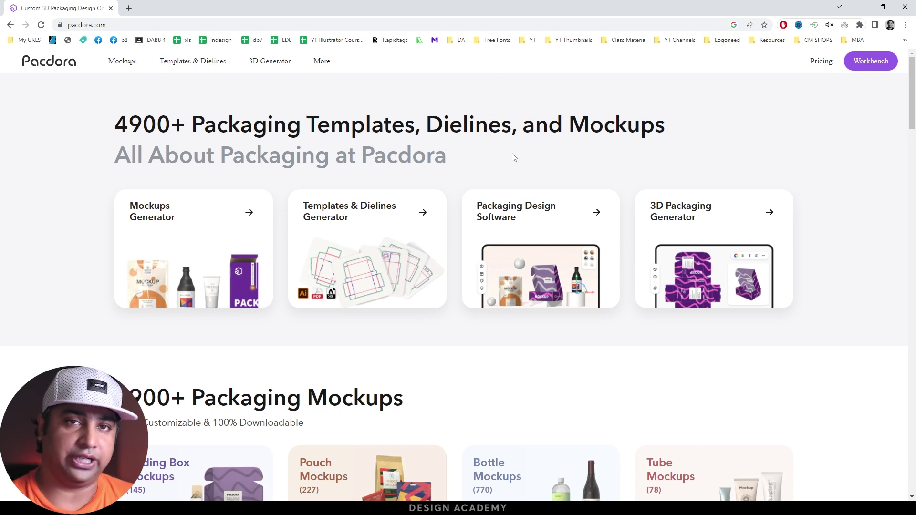
Step: From the Workbench's My Packaging Designs list, create a new untitled design in Mockup Mode
scroll(353, 210, "down", 3)
scroll(295, 195, "down", 5)
scroll(245, 186, "up", 3)
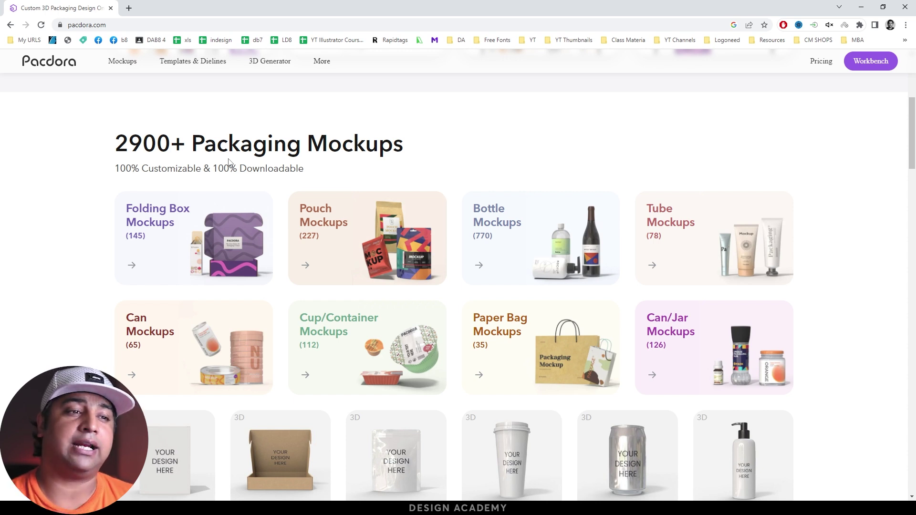
scroll(210, 208, "down", 5)
scroll(224, 202, "down", 7)
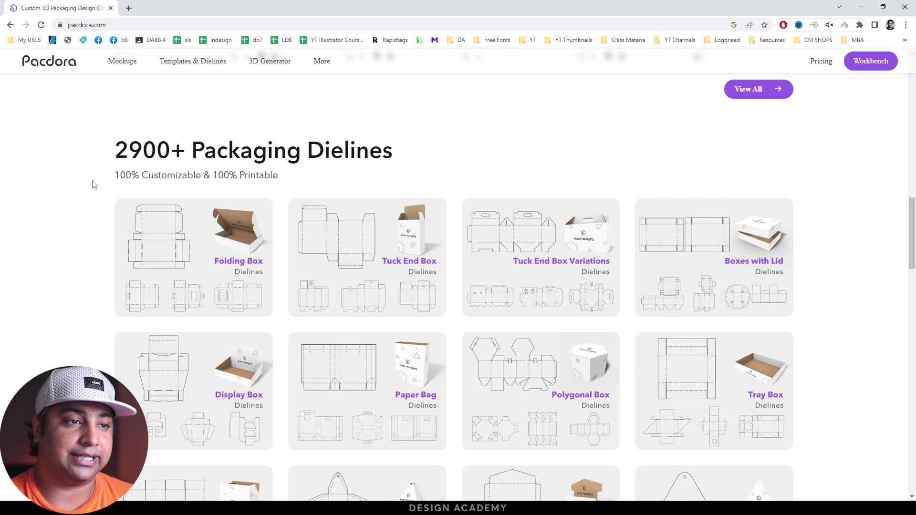
scroll(94, 185, "up", 10)
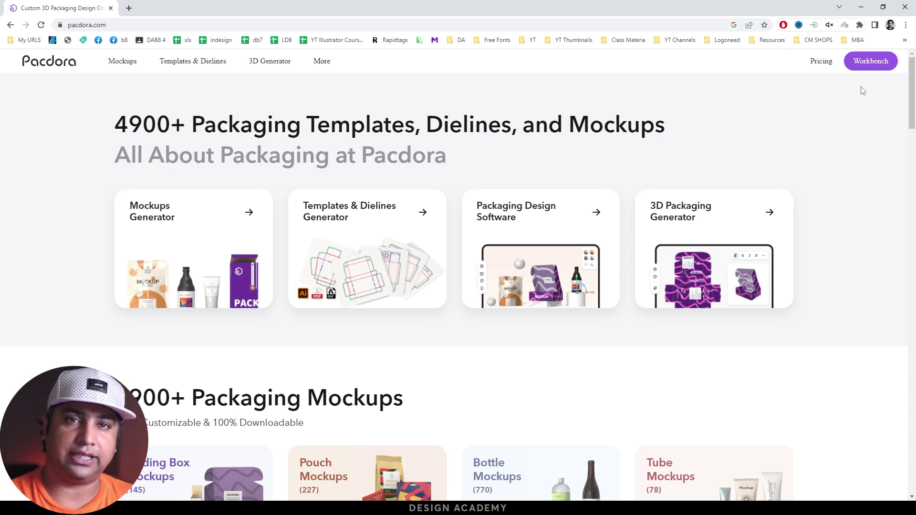
left_click(869, 62)
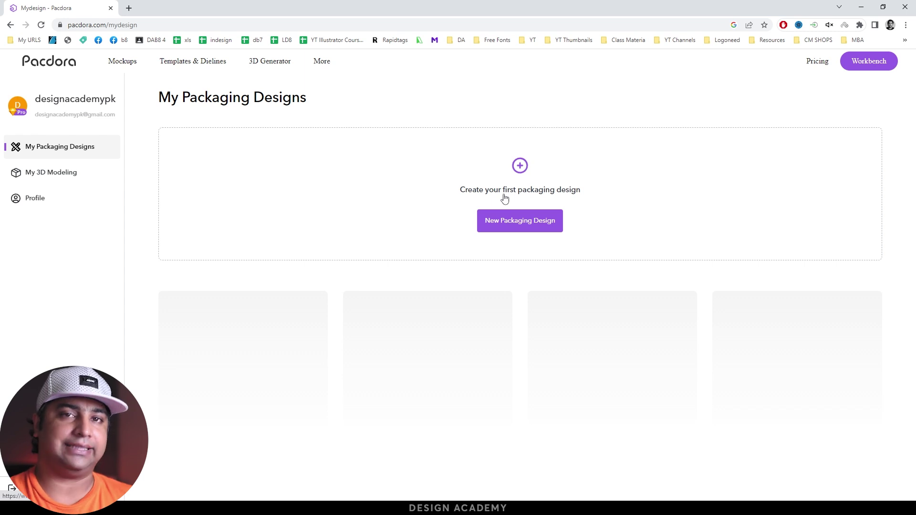
left_click(484, 213)
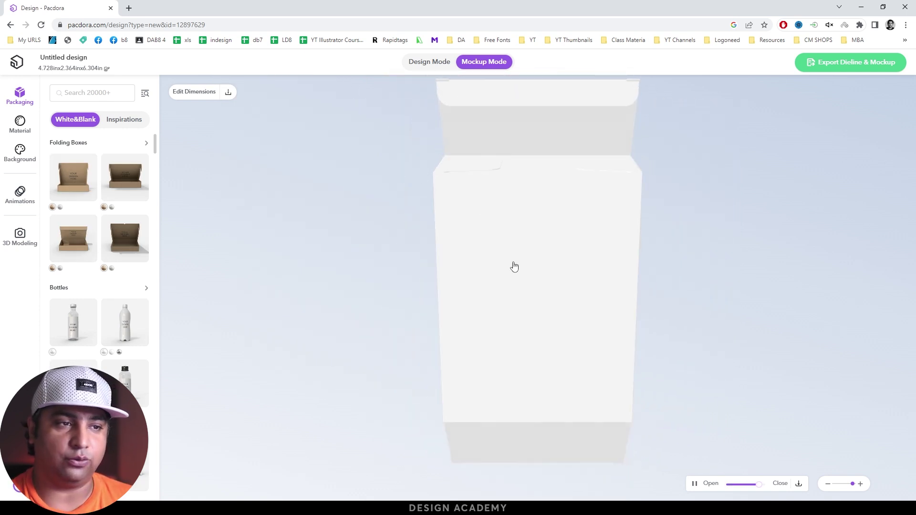
Step: Orbit the white box, play its open/close animation, and zoom out to a side-on view
mouse_move(575, 284)
left_mouse_down()
mouse_move(682, 270)
mouse_move(703, 440)
left_mouse_up()
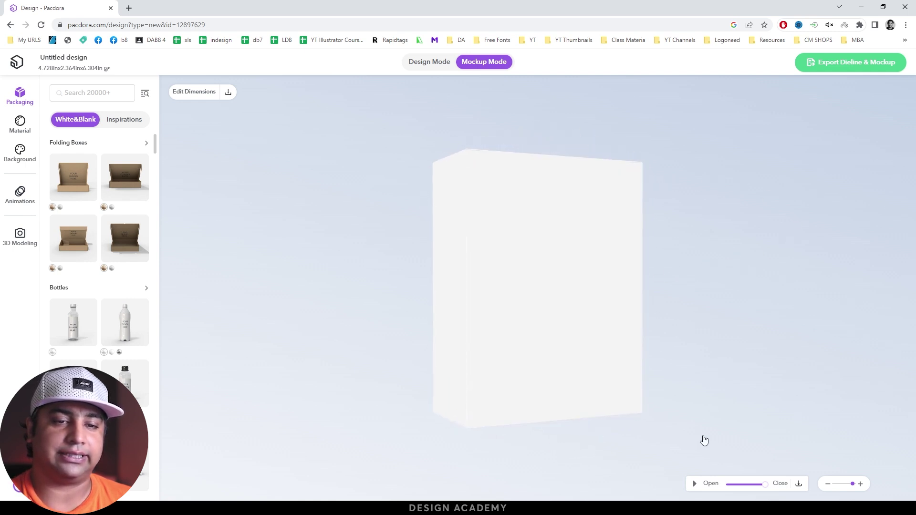
left_click(695, 485)
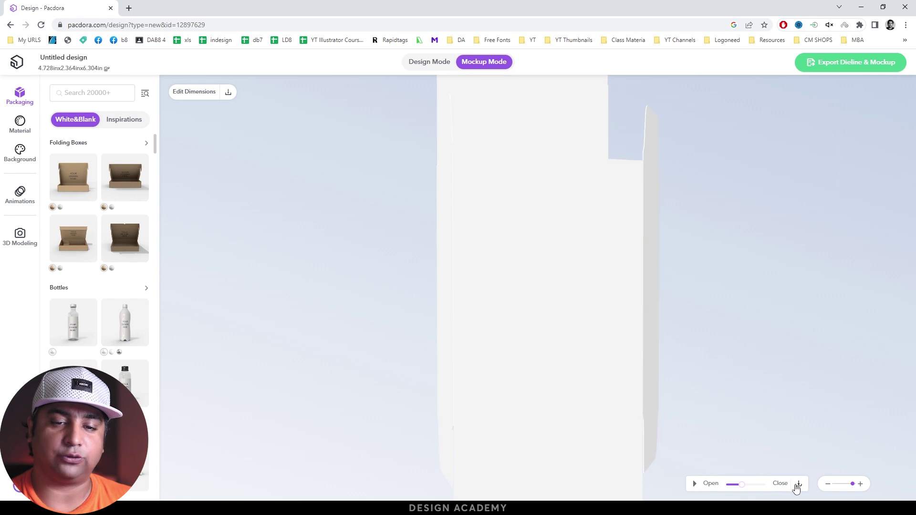
left_click(828, 483)
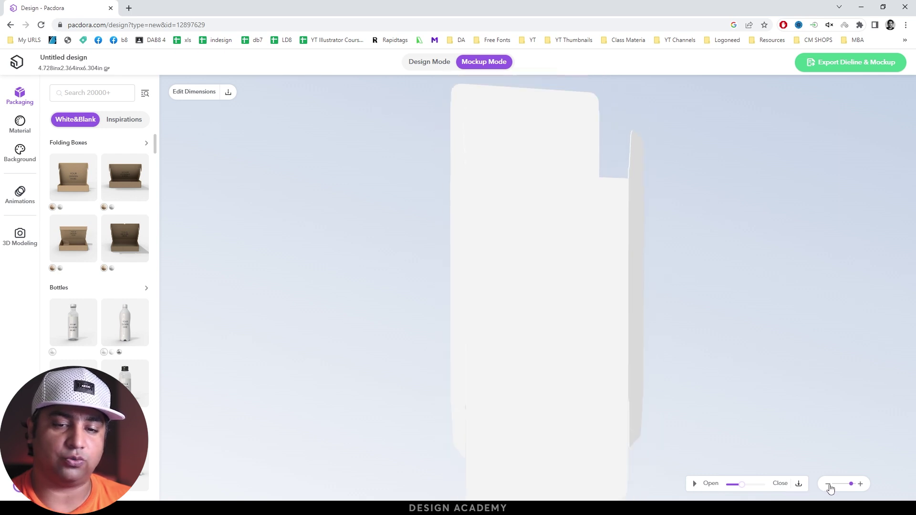
mouse_move(511, 296)
left_mouse_down()
mouse_move(400, 312)
mouse_move(358, 297)
left_mouse_up()
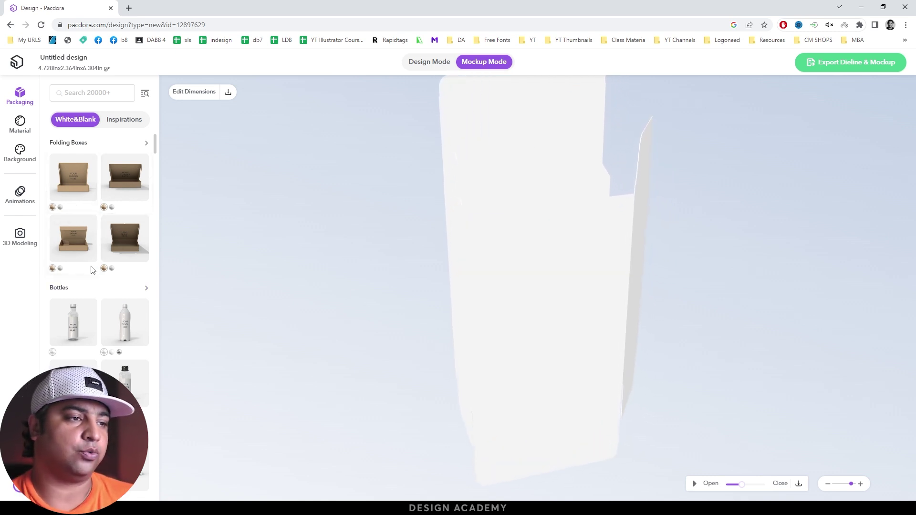
Step: Scroll down through the Packaging template list and back up a little
scroll(92, 268, "down", 5)
scroll(93, 229, "down", 3)
scroll(93, 231, "down", 3)
scroll(94, 232, "down", 3)
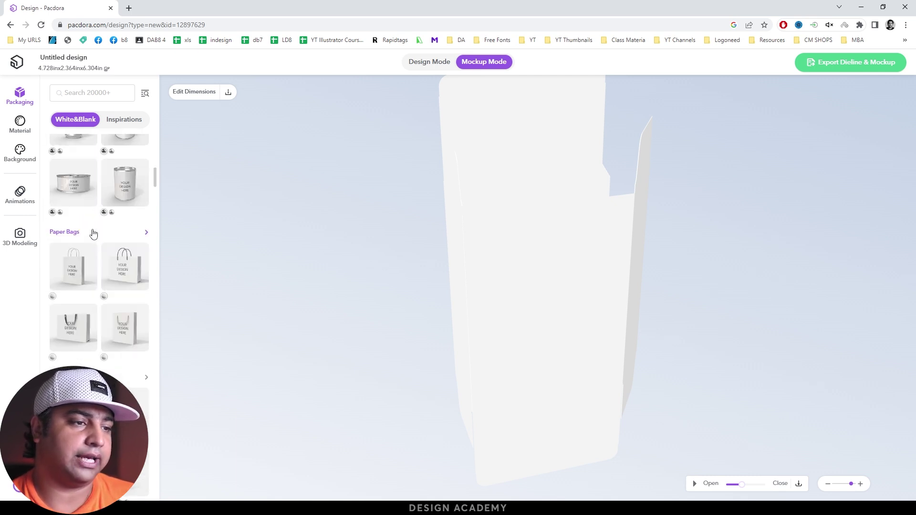
scroll(93, 234, "down", 3)
scroll(94, 238, "down", 3)
scroll(94, 241, "down", 3)
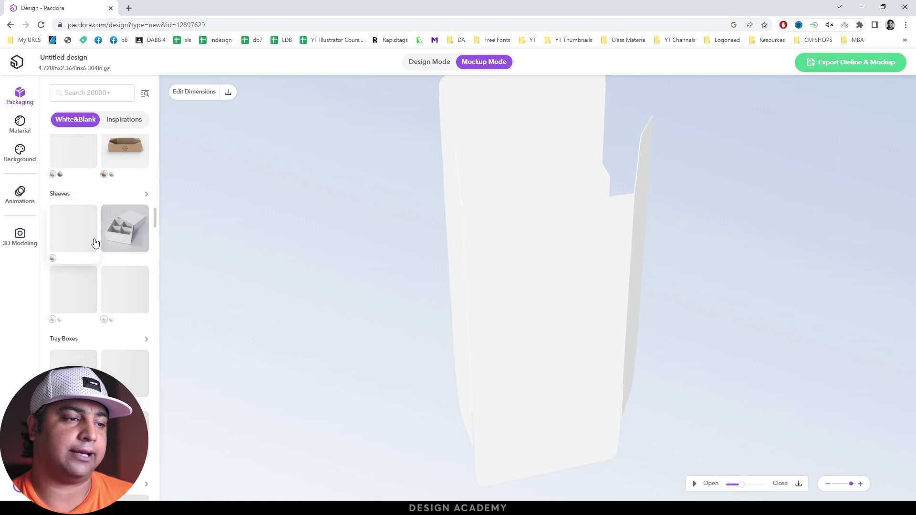
scroll(95, 242, "down", 3)
scroll(96, 243, "down", 5)
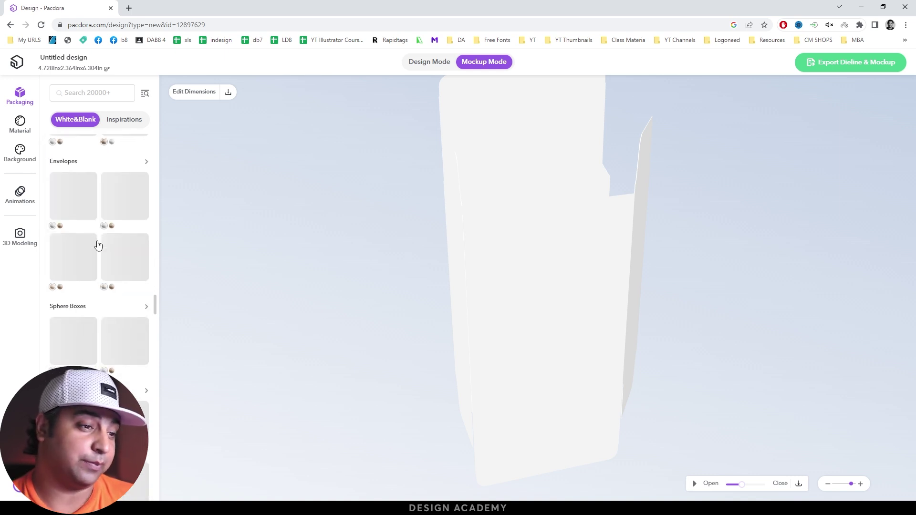
scroll(97, 245, "down", 5)
scroll(96, 245, "down", 3)
scroll(96, 245, "down", 3)
scroll(95, 246, "down", 3)
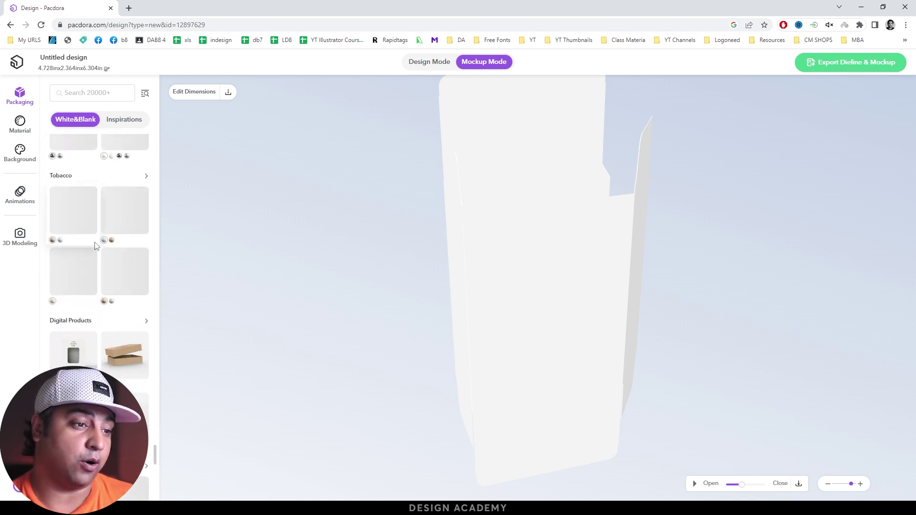
scroll(95, 247, "down", 3)
scroll(96, 246, "down", 3)
scroll(95, 246, "down", 3)
scroll(95, 246, "down", 3)
scroll(94, 245, "up", 5)
scroll(91, 243, "up", 5)
scroll(89, 240, "up", 3)
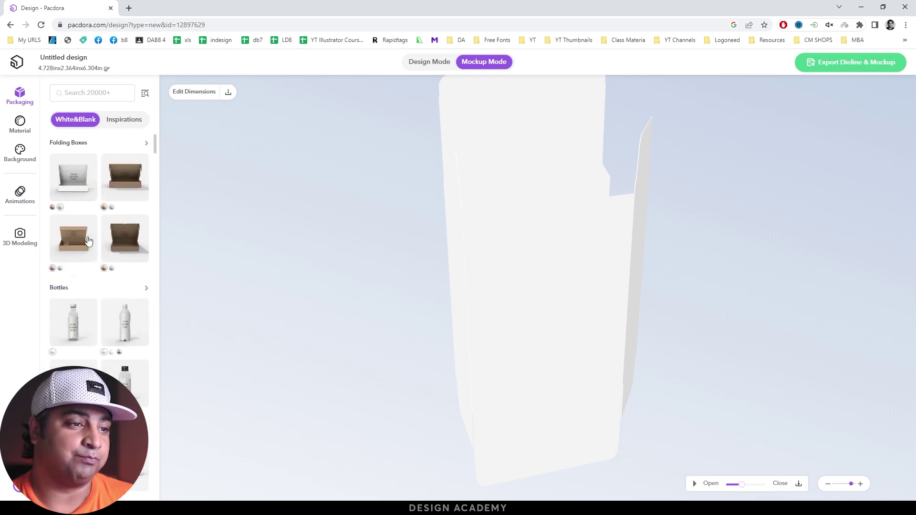
Step: Set the background to the orange #FFD194–#D1913C gradient, then browse Animations and 3D Modeling
left_click(21, 132)
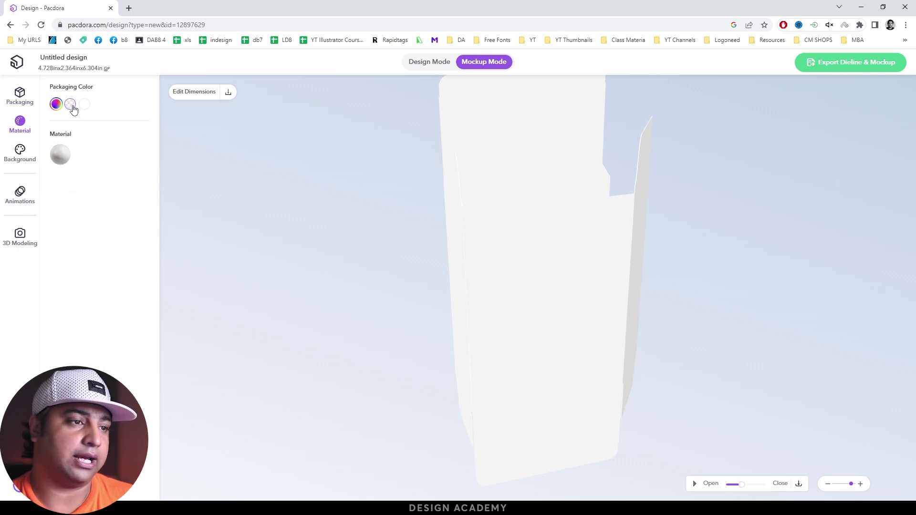
left_click(20, 151)
left_click(85, 150)
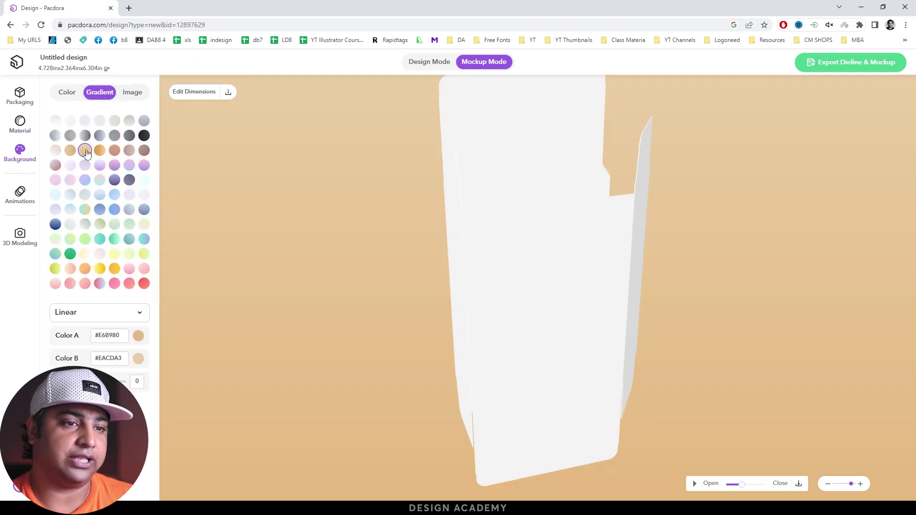
left_click(100, 150)
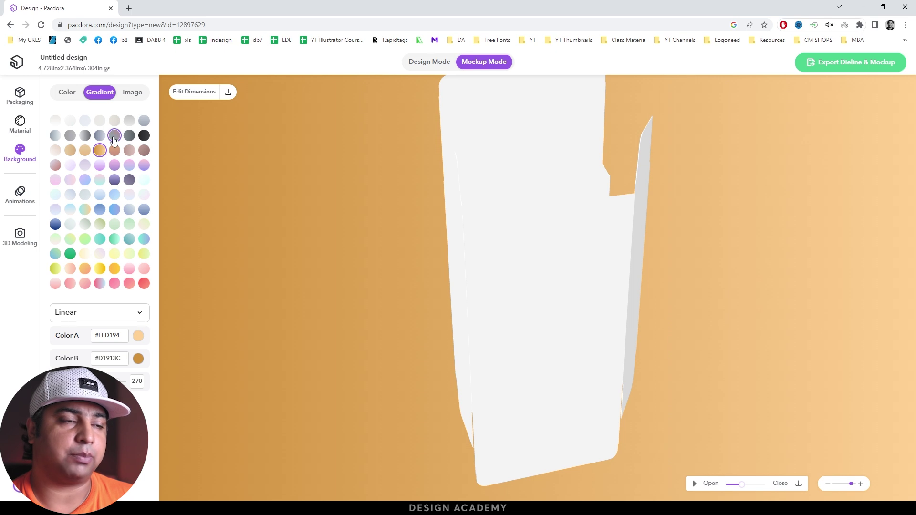
left_click(20, 194)
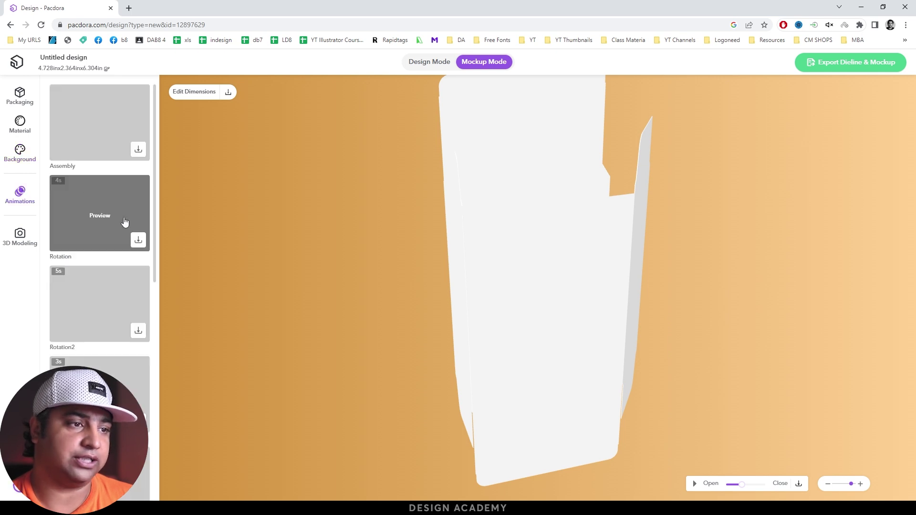
left_click(20, 236)
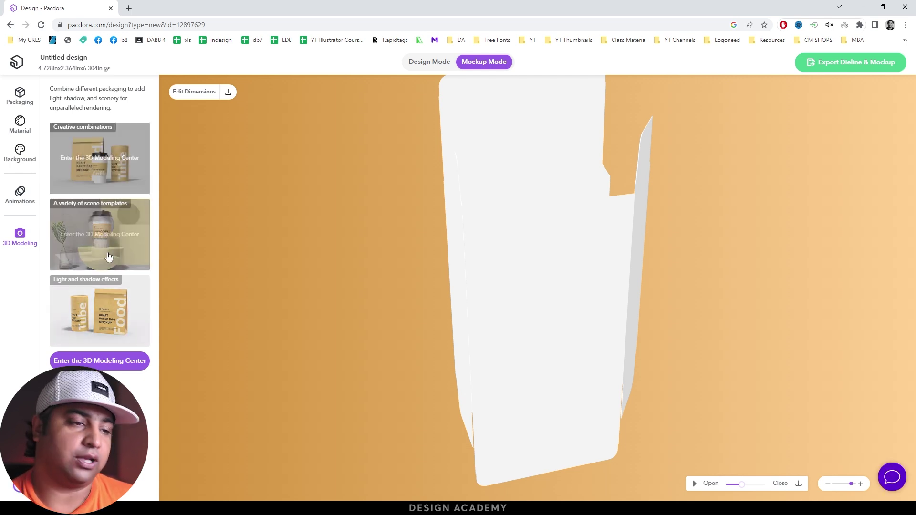
Step: Browse Inspirations, then pick the blank black-cap bottle from White&Blank to replace the box
left_click(20, 95)
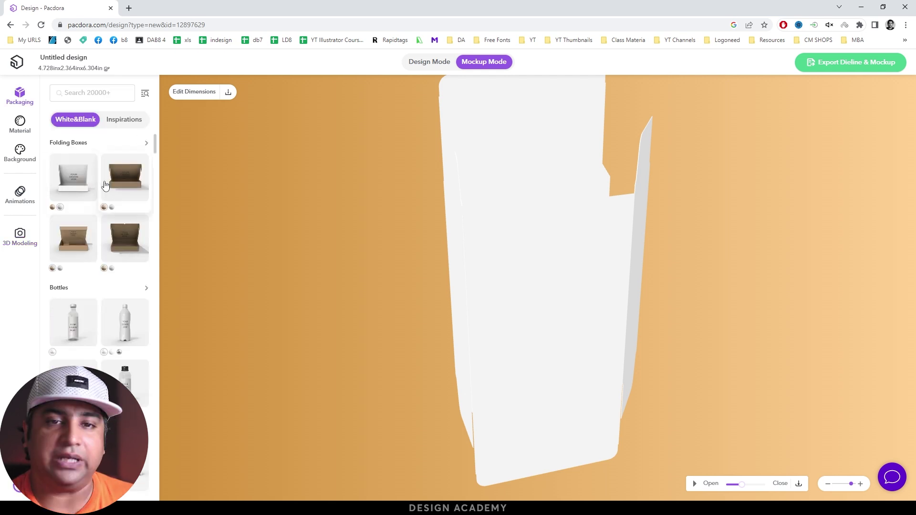
left_click(123, 119)
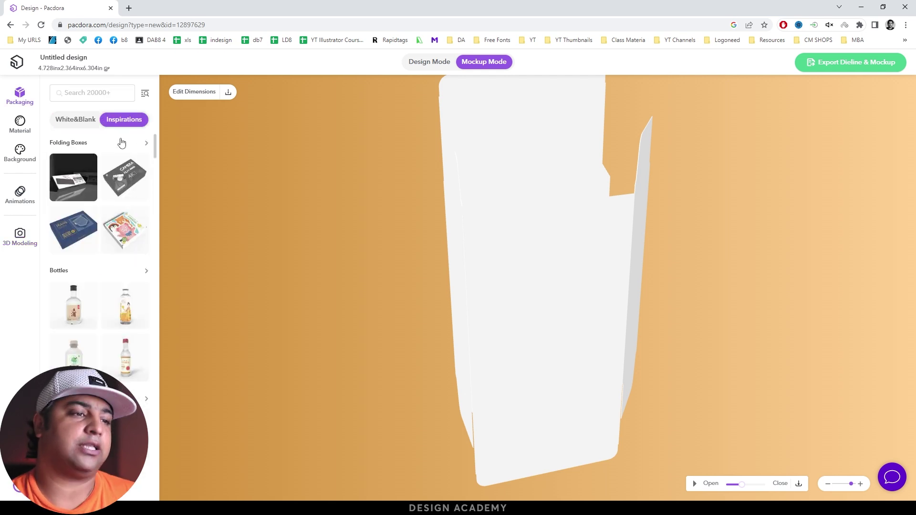
scroll(104, 311, "down", 4)
scroll(88, 317, "down", 3)
scroll(81, 310, "down", 3)
scroll(78, 307, "down", 3)
scroll(77, 309, "up", 5)
scroll(77, 286, "up", 5)
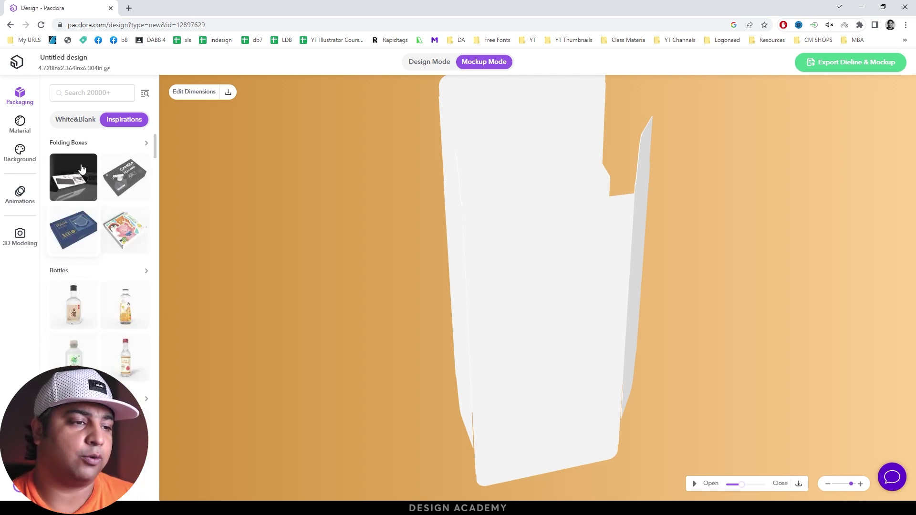
left_click(75, 120)
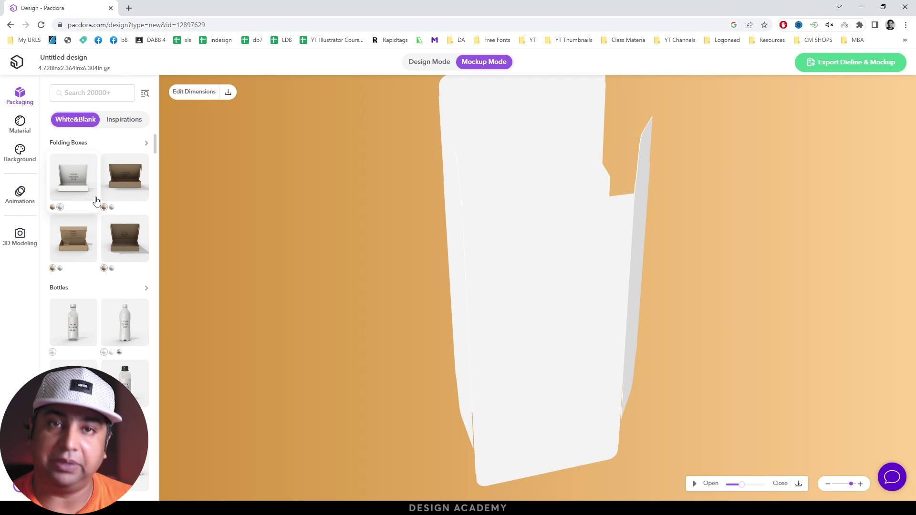
scroll(106, 255, "down", 3)
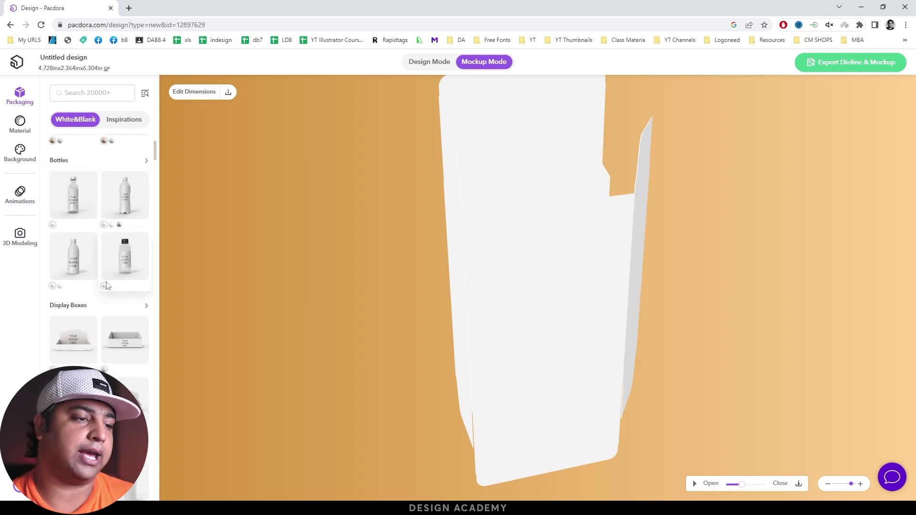
left_click(71, 261)
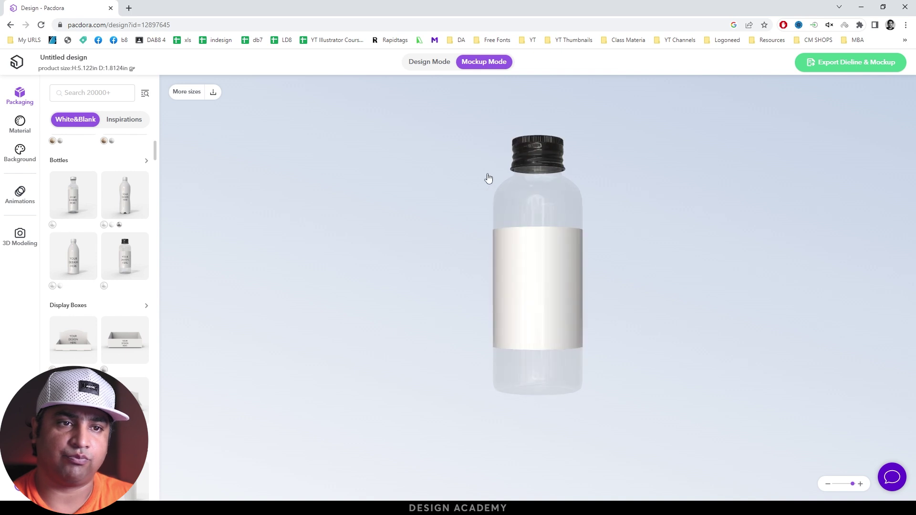
left_click(186, 92)
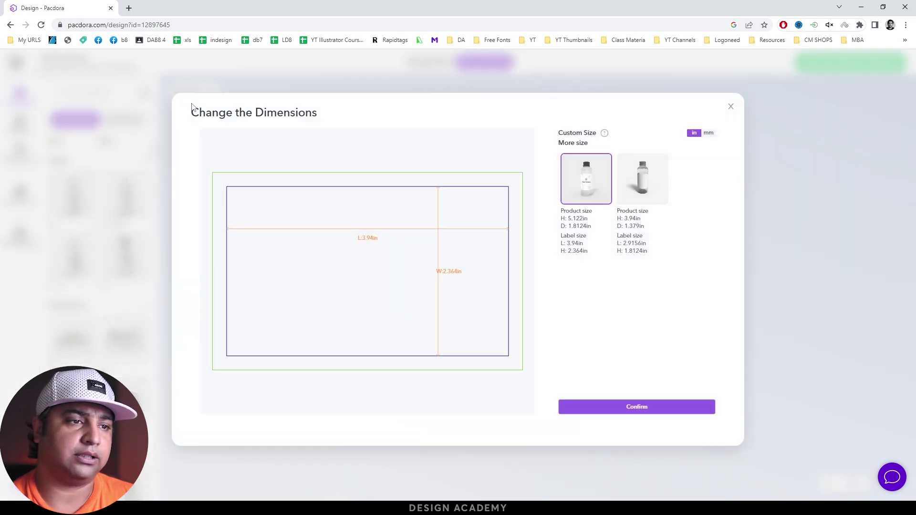
left_click(628, 187)
left_click(643, 190)
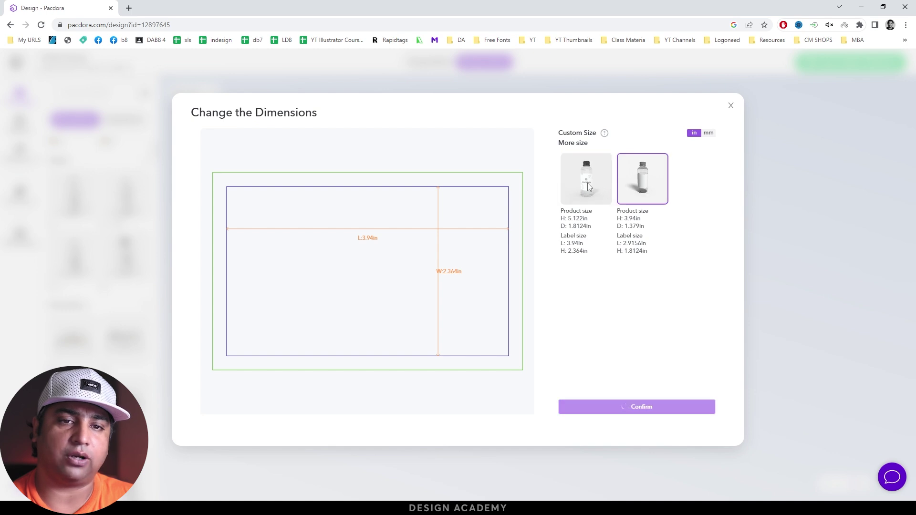
left_click(709, 134)
left_click(695, 136)
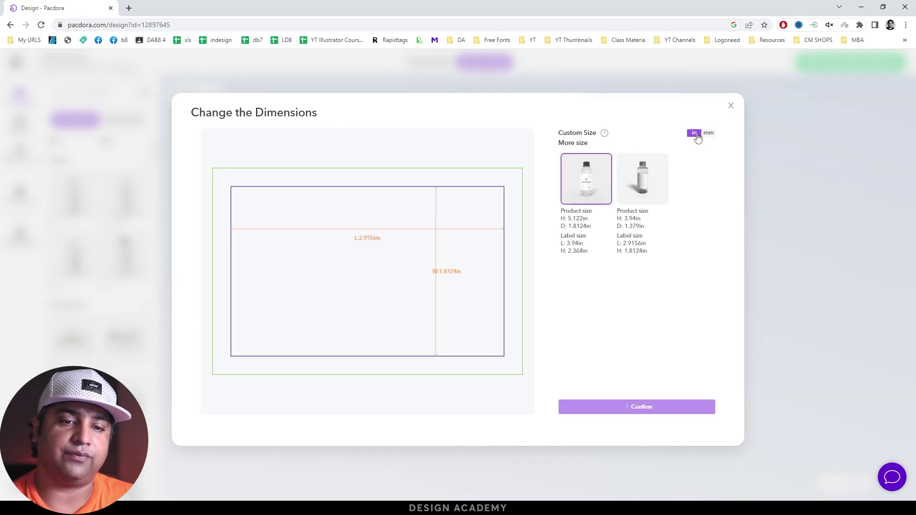
left_click(641, 410)
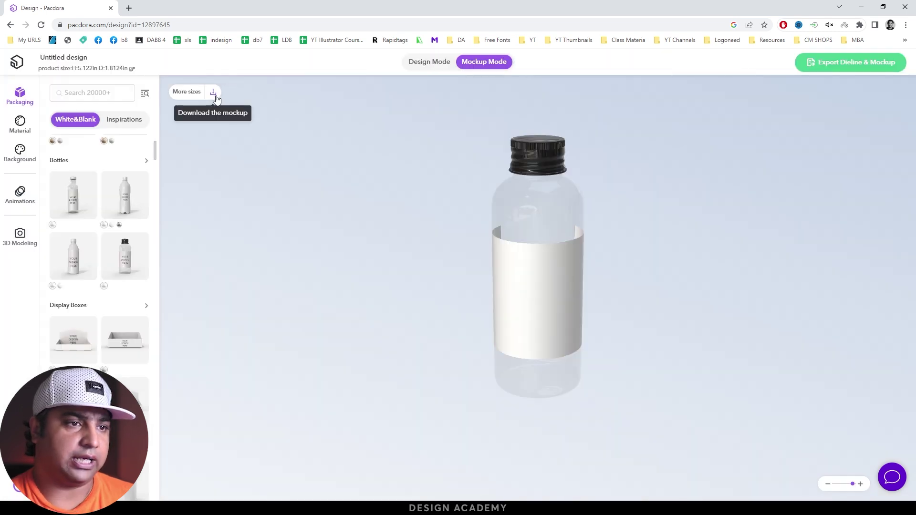
Step: Look through the Mockup, Dieline, Video and Share export tabs, then reopen Export Dieline & Mockup
left_click(213, 92)
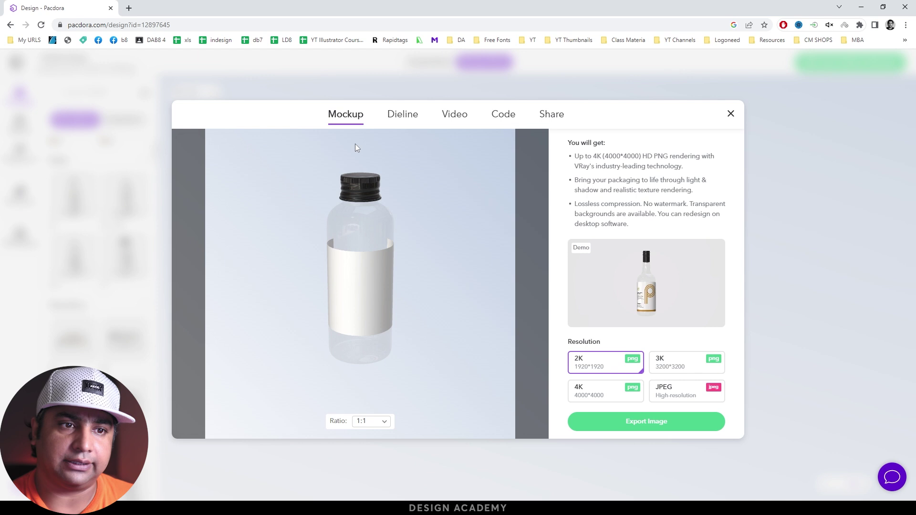
left_click(403, 114)
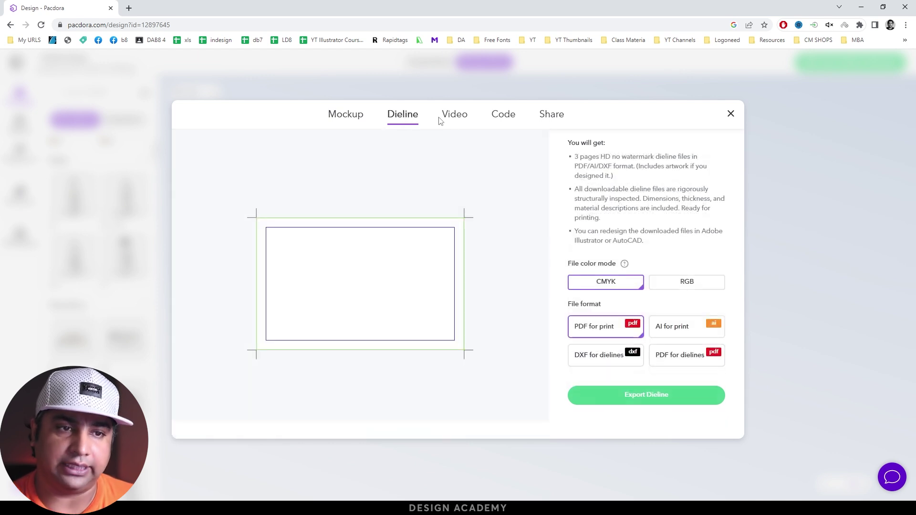
left_click(455, 117)
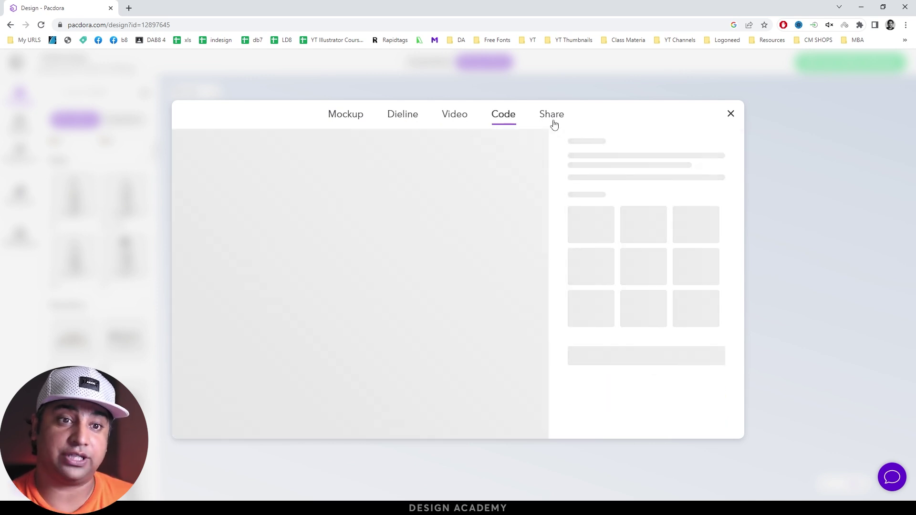
left_click(553, 117)
left_click(403, 116)
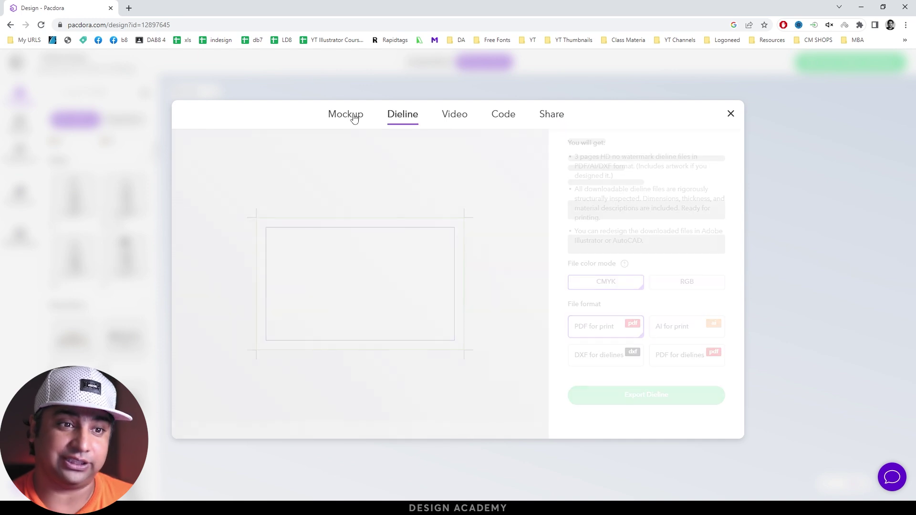
left_click(345, 116)
left_click(730, 114)
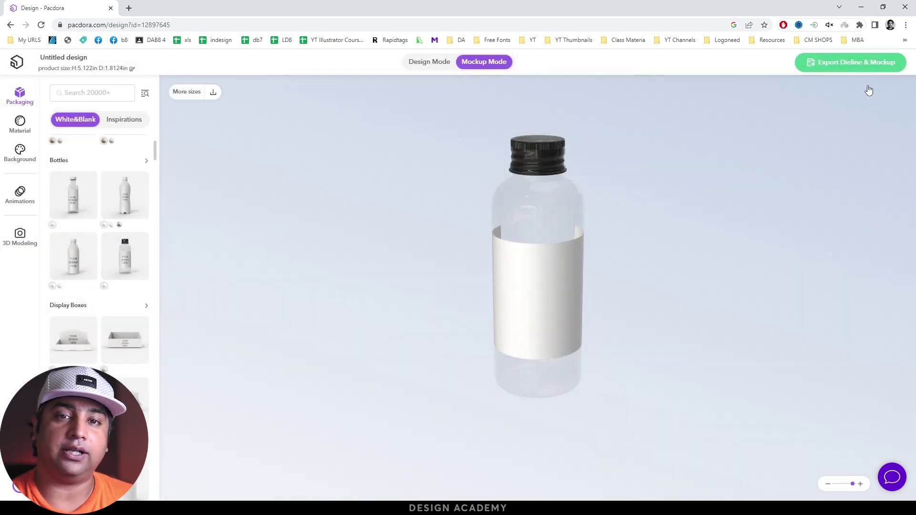
left_click(843, 68)
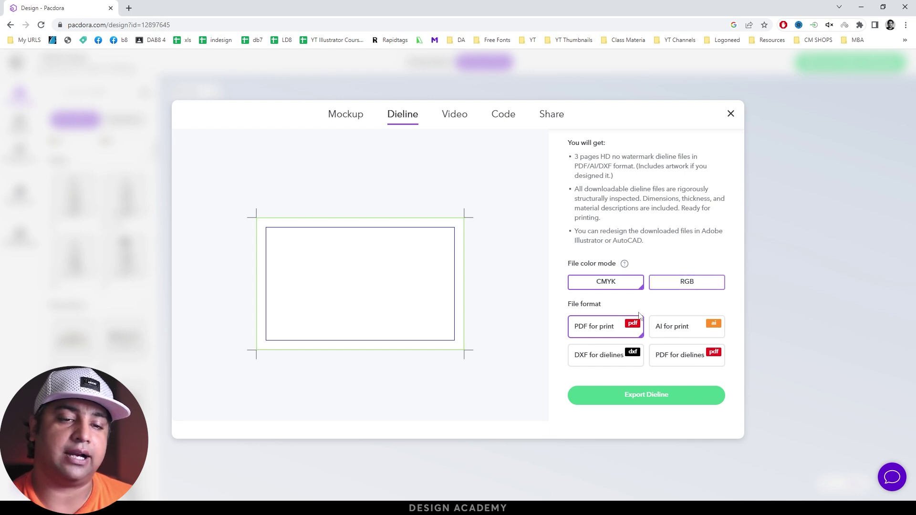
Step: Set the dieline to PDF for dielines format in RGB colour mode and export it
left_click(685, 333)
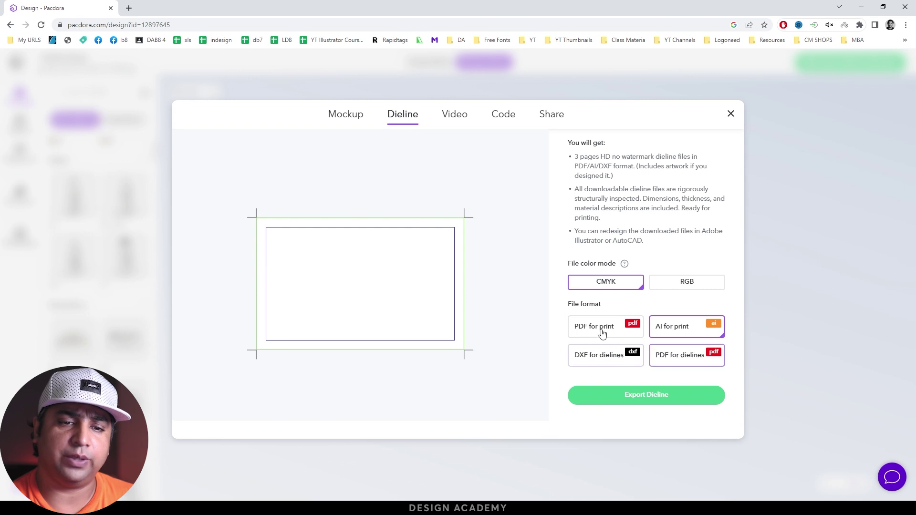
left_click(690, 356)
left_click(681, 338)
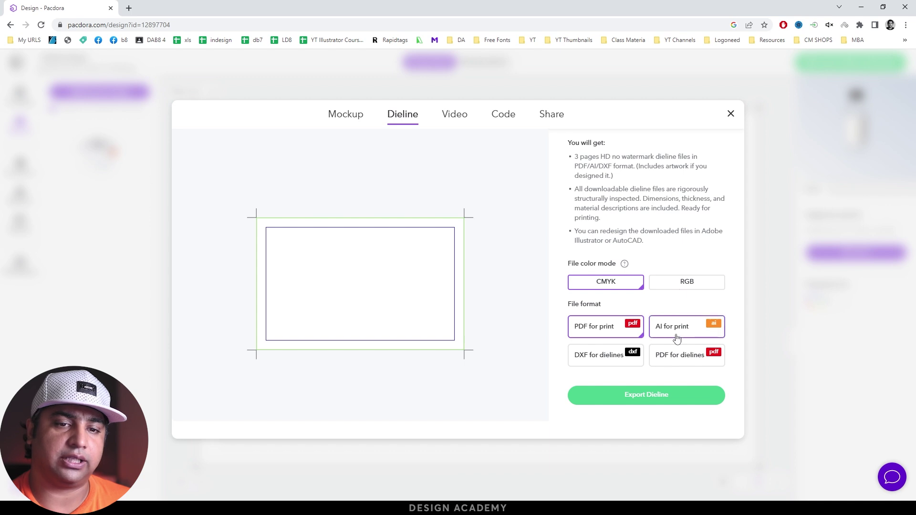
left_click(679, 360)
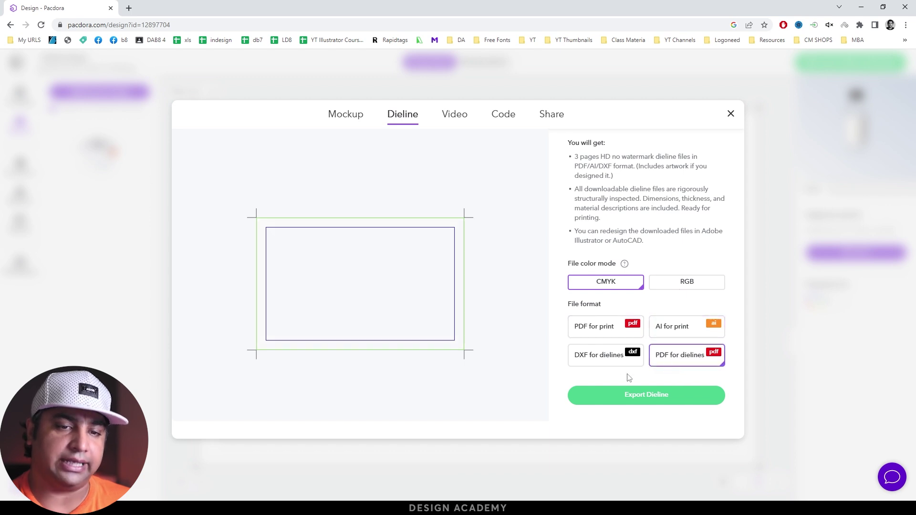
left_click(693, 289)
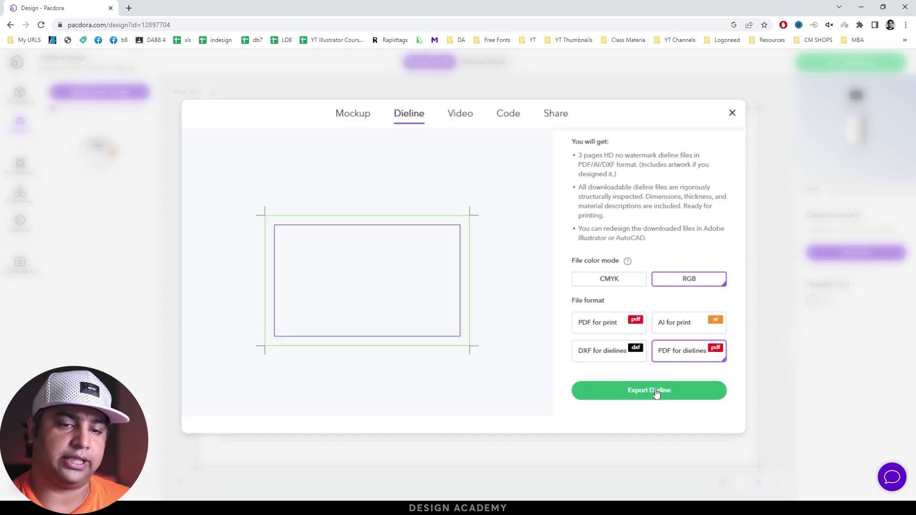
left_click(657, 392)
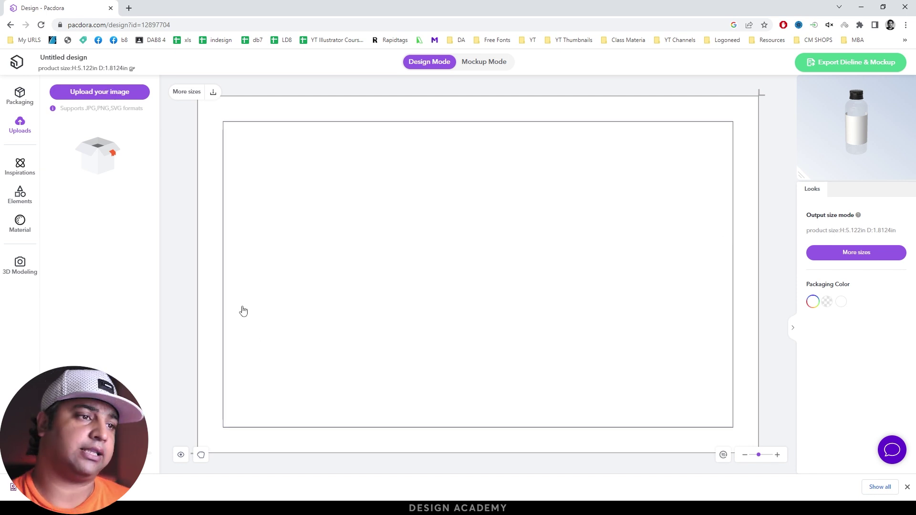
Step: Read the bottle's 3.94 × 2.364 in label dimensions, then move over to Illustrator
left_click(88, 69)
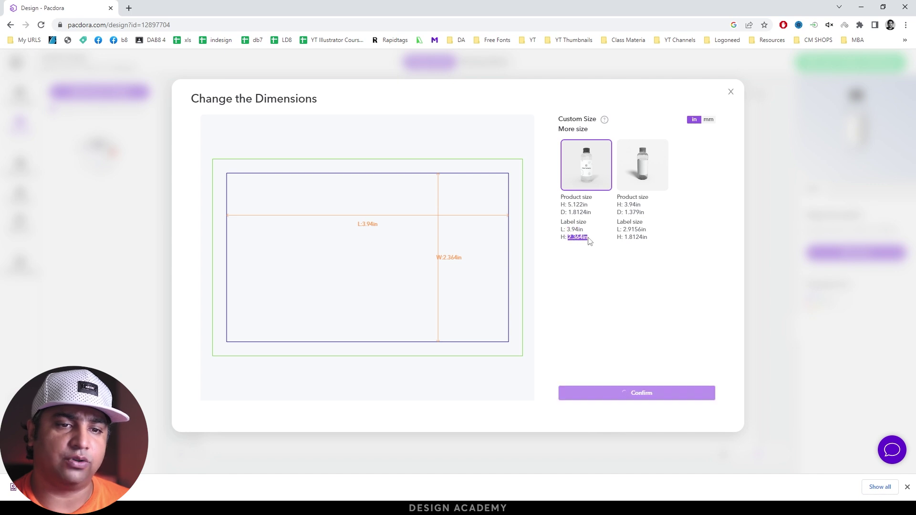
left_click_drag(567, 230, 578, 231)
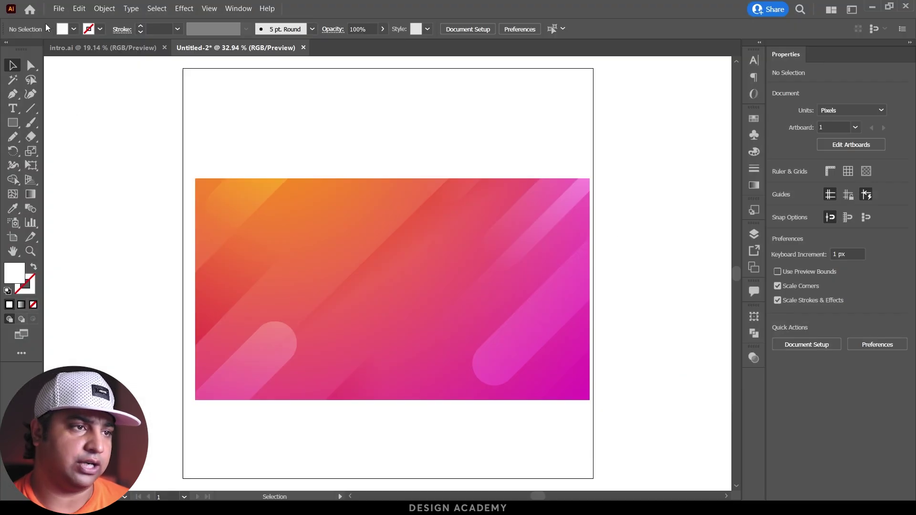
left_click(59, 9)
Step: Make a new inch-based document: width 3.94, height 2.36, 0.125 in bleed all round
left_click(62, 18)
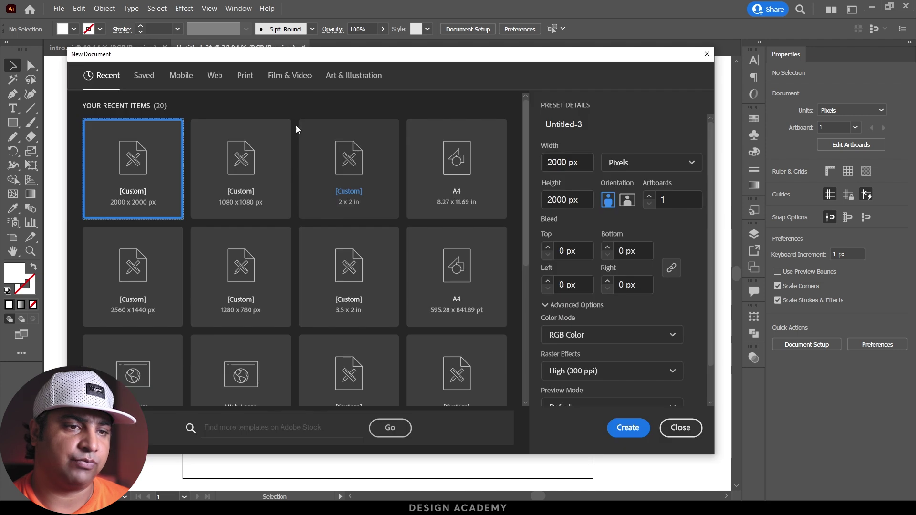
left_click(622, 163)
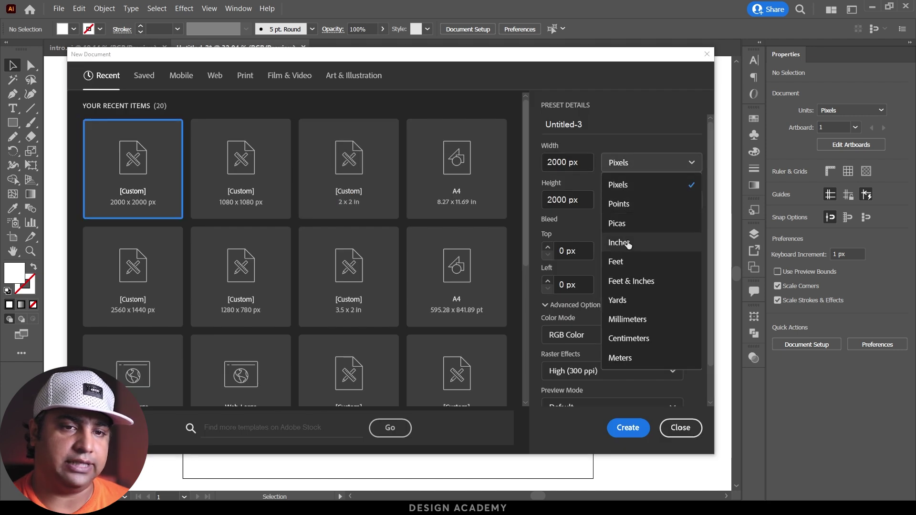
left_click(619, 242)
double_click(563, 163)
type("3.94")
key("Tab")
type("2.62.36")
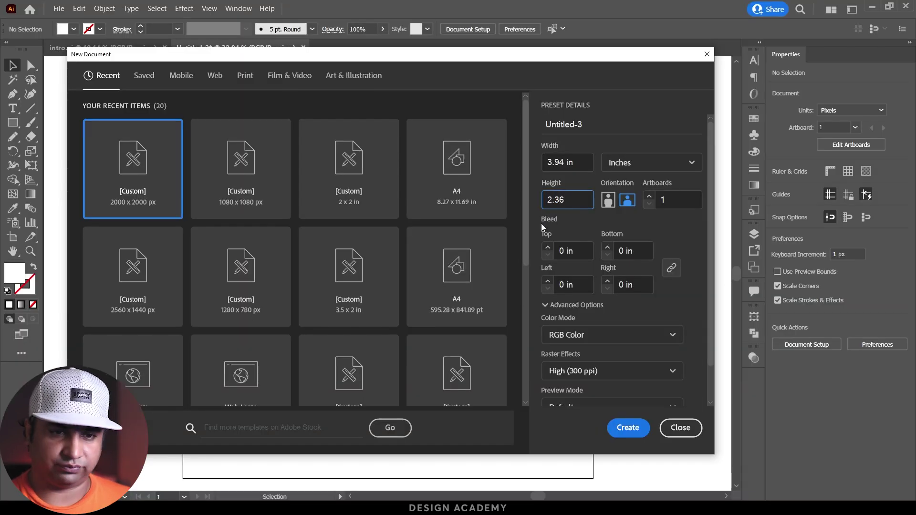
left_click(547, 248)
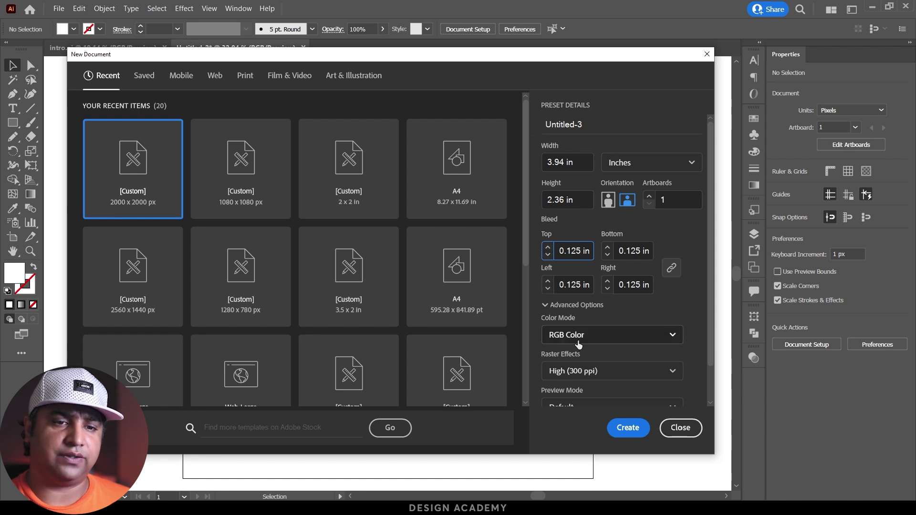
left_click(626, 434)
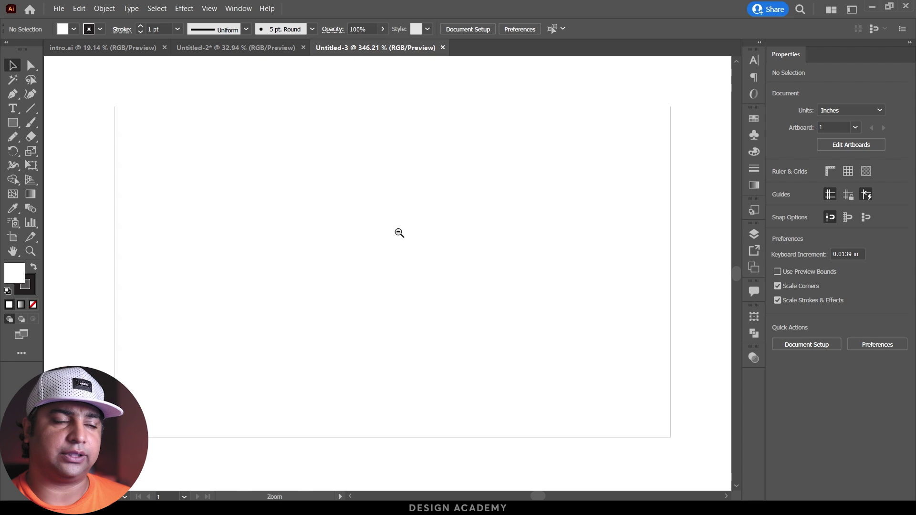
mouse_move(400, 233)
left_mouse_down()
mouse_move(452, 211)
mouse_move(531, 213)
left_mouse_up()
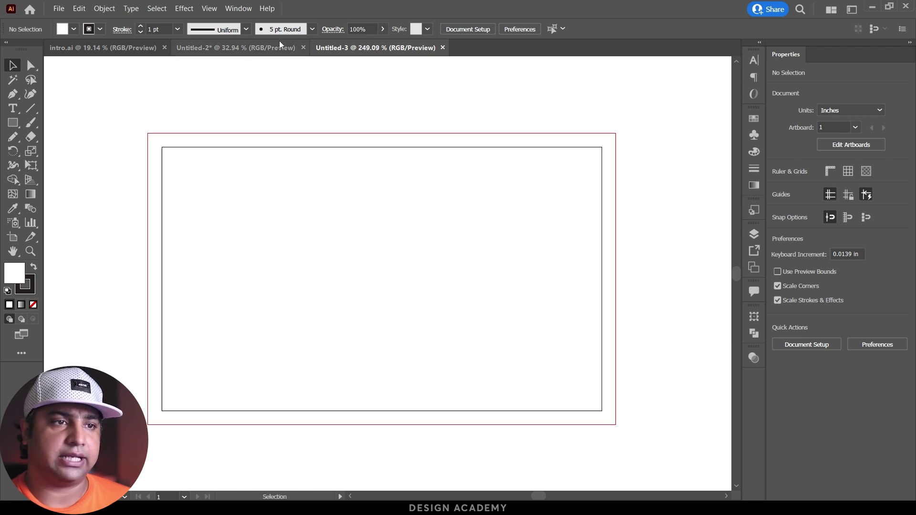
Step: Paste the orange-to-pink gradient artwork and scale it to cover the artboard
left_click(285, 48)
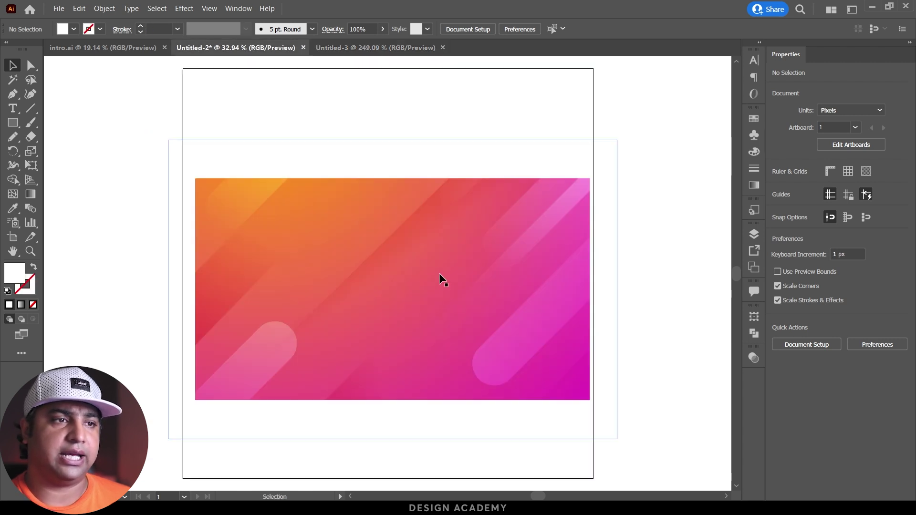
left_click(410, 48)
key("ctrl+v")
scroll(231, 247, "down", 5)
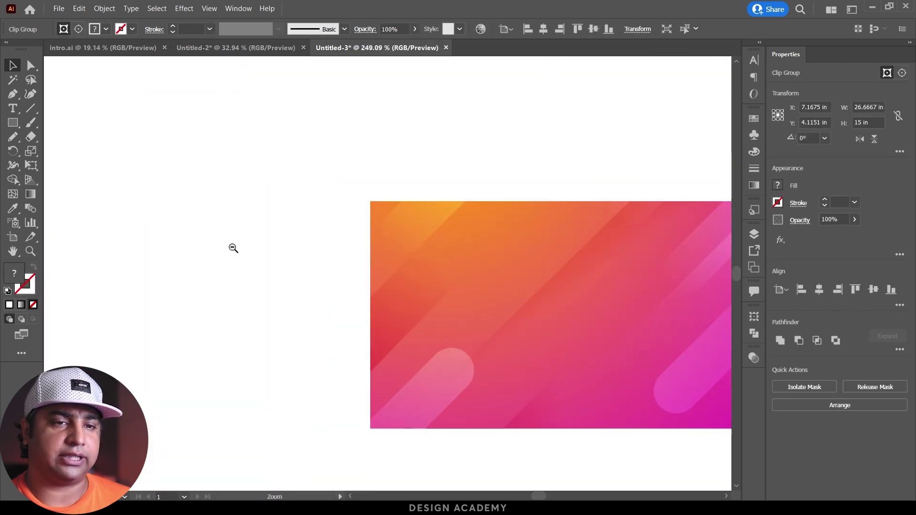
left_click_drag(372, 203, 530, 300)
scroll(597, 321, "up", 3)
left_click_drag(572, 333, 332, 193)
scroll(350, 197, "up", 2)
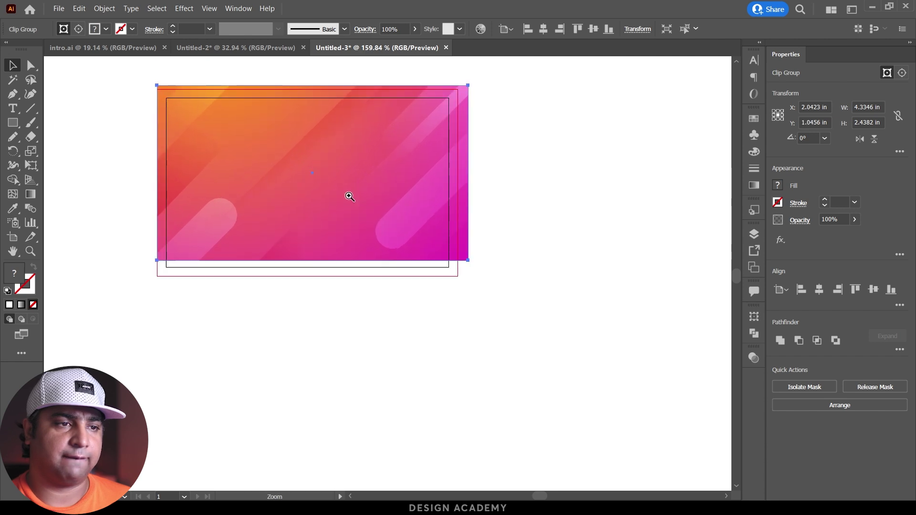
left_click_drag(316, 262, 316, 277)
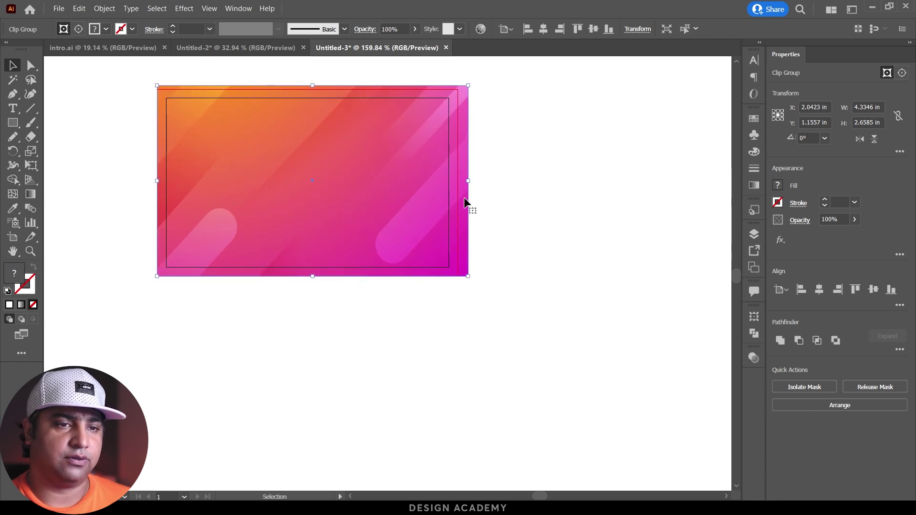
mouse_move(467, 276)
left_mouse_down()
mouse_move(458, 254)
mouse_move(409, 254)
mouse_move(474, 277)
mouse_move(484, 289)
left_mouse_up()
key("ctrl+z")
Step: Draw a rectangle over the bleed frame and make a clipping mask from it with the gradient
scroll(109, 117, "up", 2)
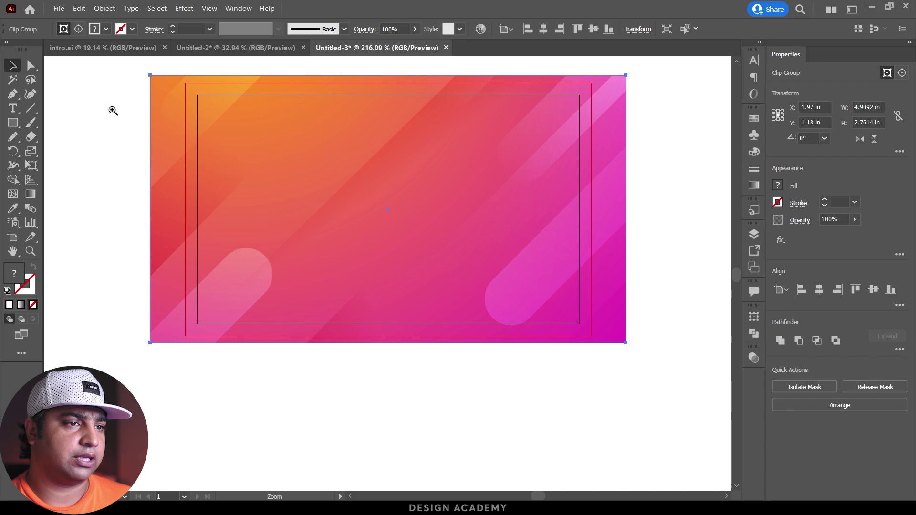
left_click(13, 123)
mouse_move(186, 83)
left_mouse_down()
mouse_move(525, 259)
mouse_move(591, 336)
left_mouse_up()
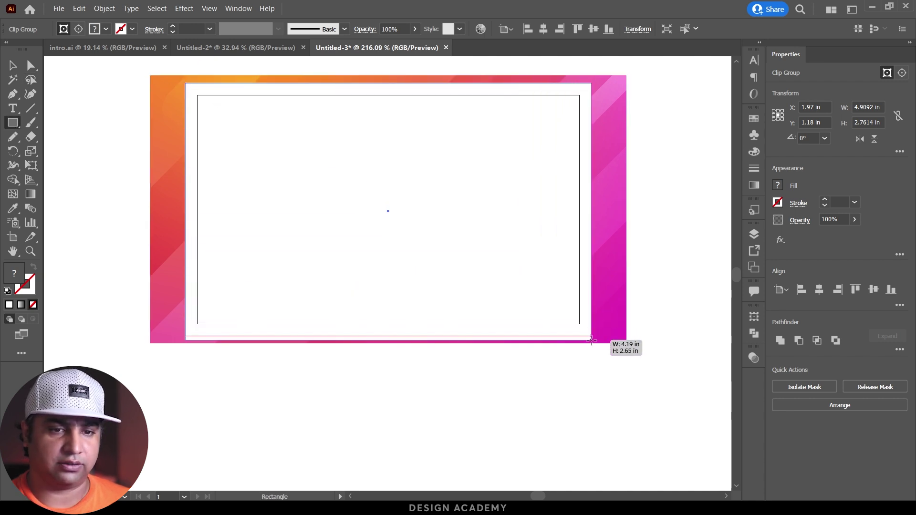
key("v")
key("ctrl+a")
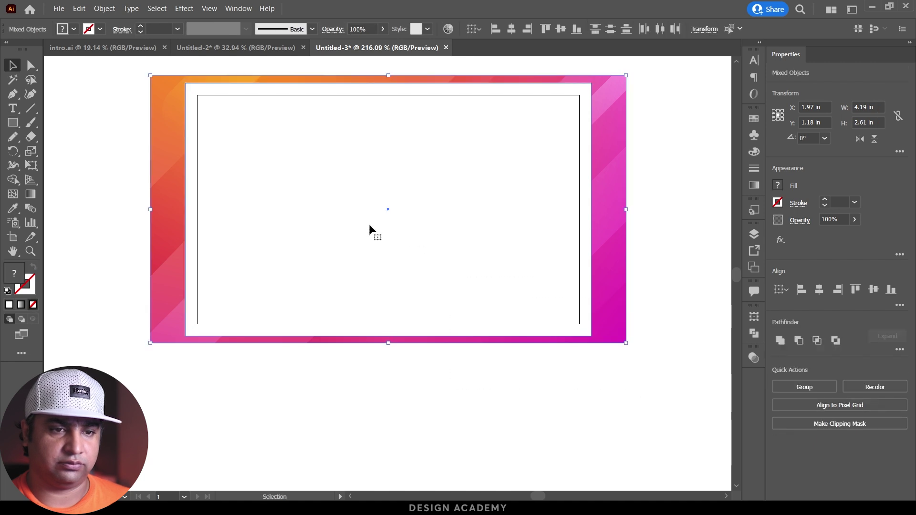
right_click(370, 226)
left_click(412, 353)
left_click(499, 380)
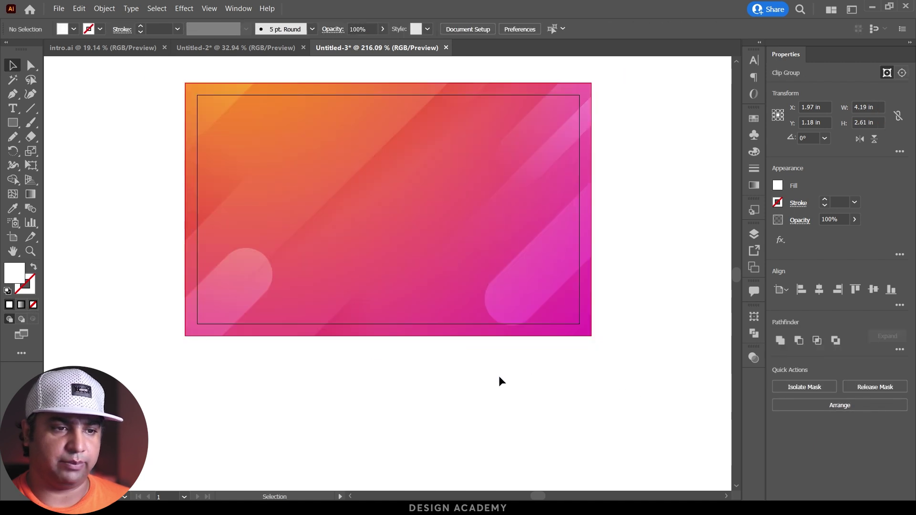
key("z")
left_click(519, 143)
Step: Type the heading 'BOTTLE LABEL DESIGN' in white across the gradient label
key("v")
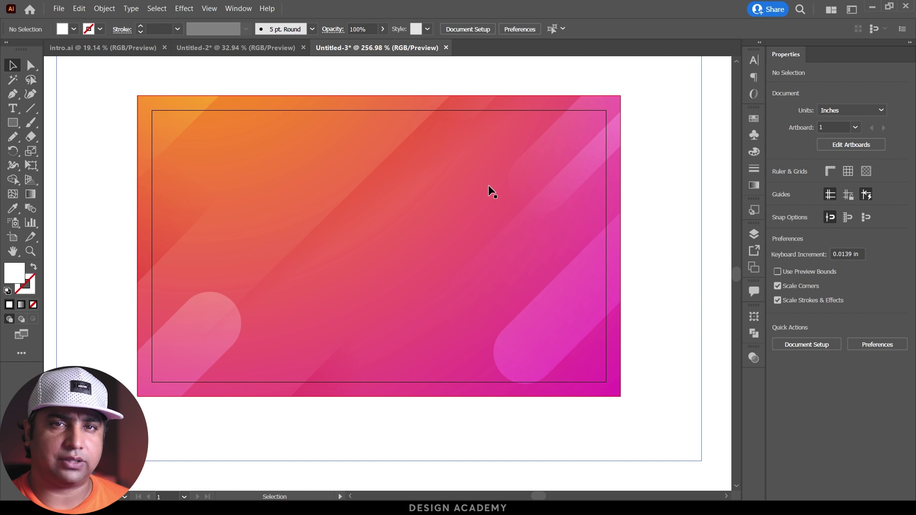
left_click(13, 108)
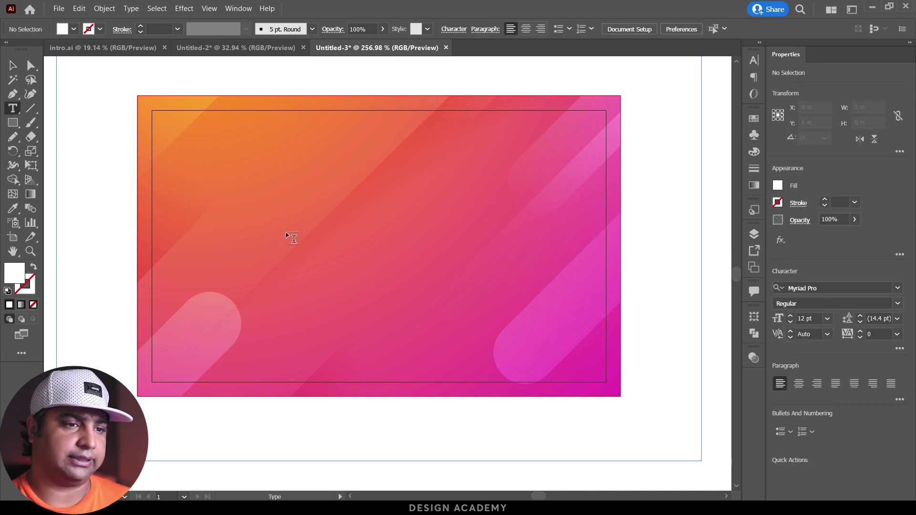
left_click(293, 239)
type("BOTTLE LABEL DESIGN")
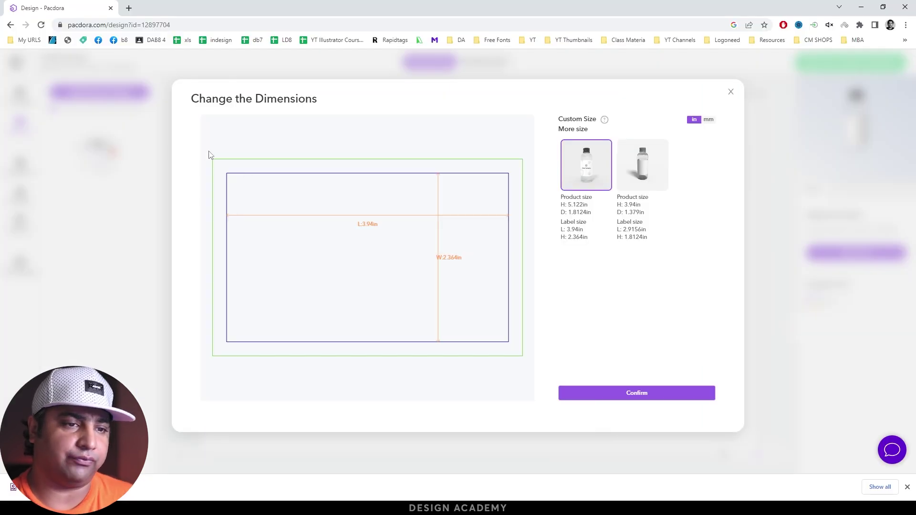
left_click(144, 199)
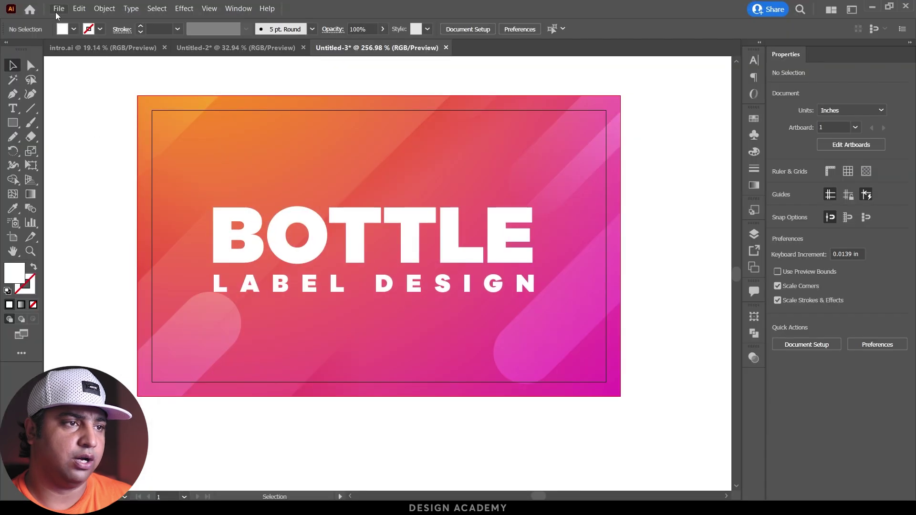
left_click(59, 8)
mouse_move(73, 194)
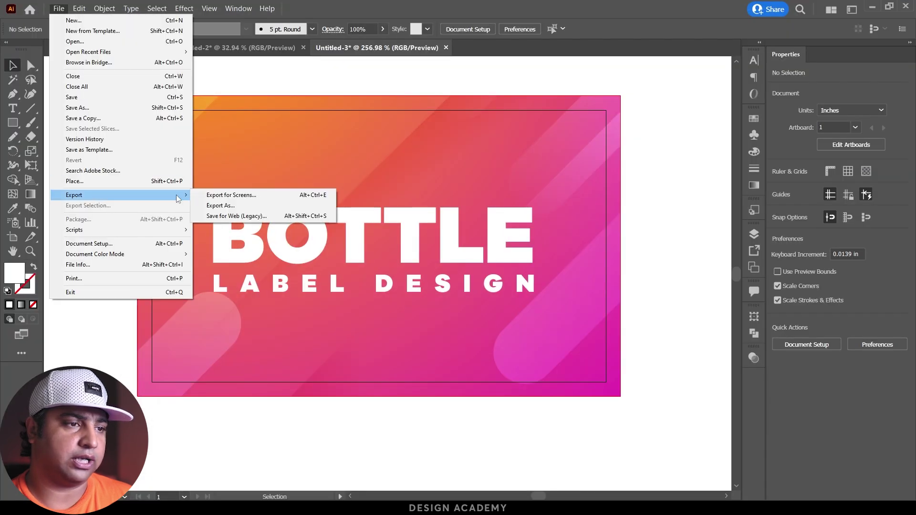
Step: Export the artwork to Downloads as 'labelf' JPEG with Use Artboards checked
left_click(219, 206)
left_click(110, 264)
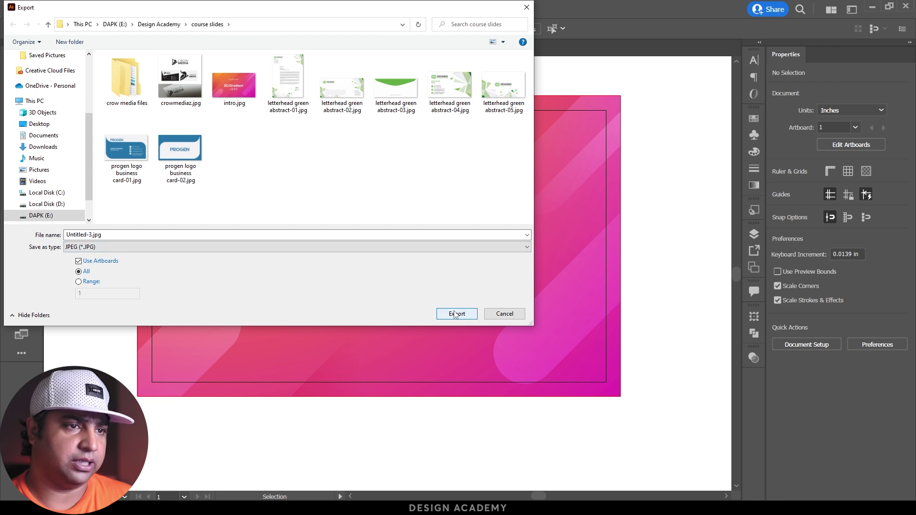
scroll(46, 119, "up", 5)
left_click(43, 85)
double_click(113, 234)
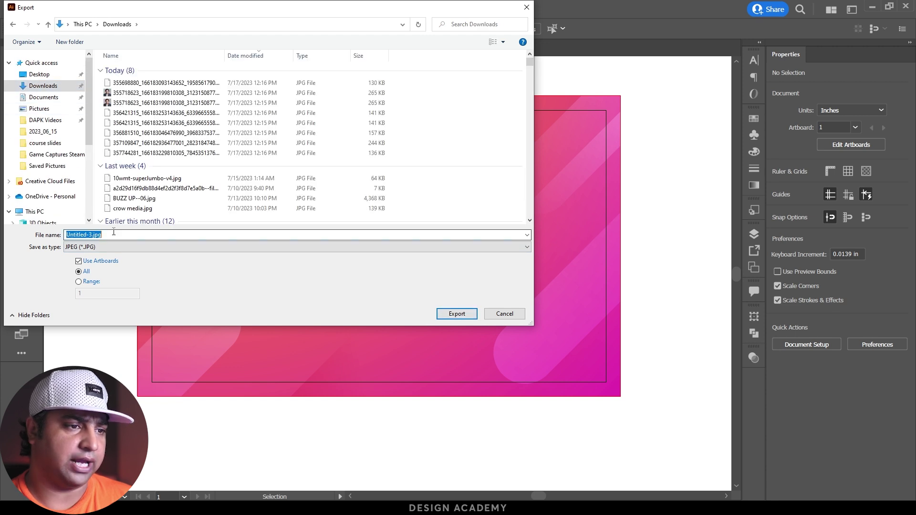
type("labelf")
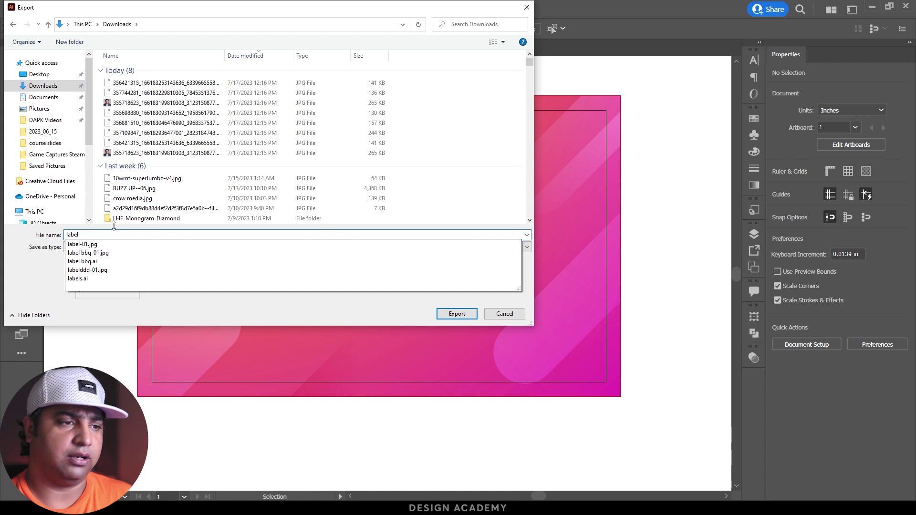
left_click(93, 235)
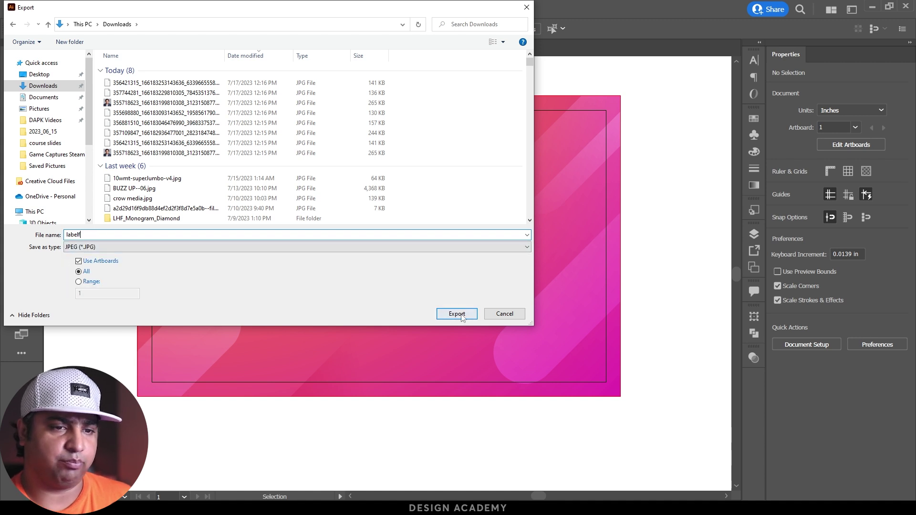
left_click(457, 314)
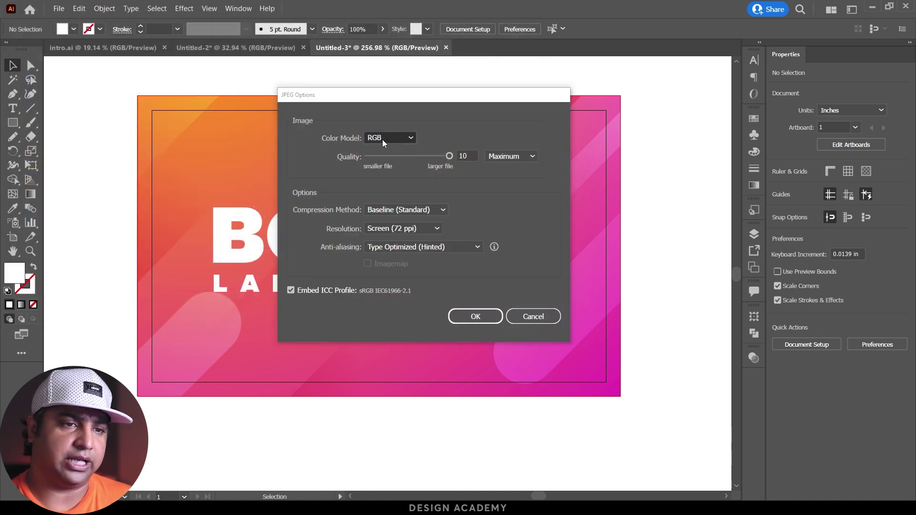
Step: Set the JPEG resolution to High (300 ppi) and confirm
left_click(403, 229)
left_click(391, 307)
left_click(472, 317)
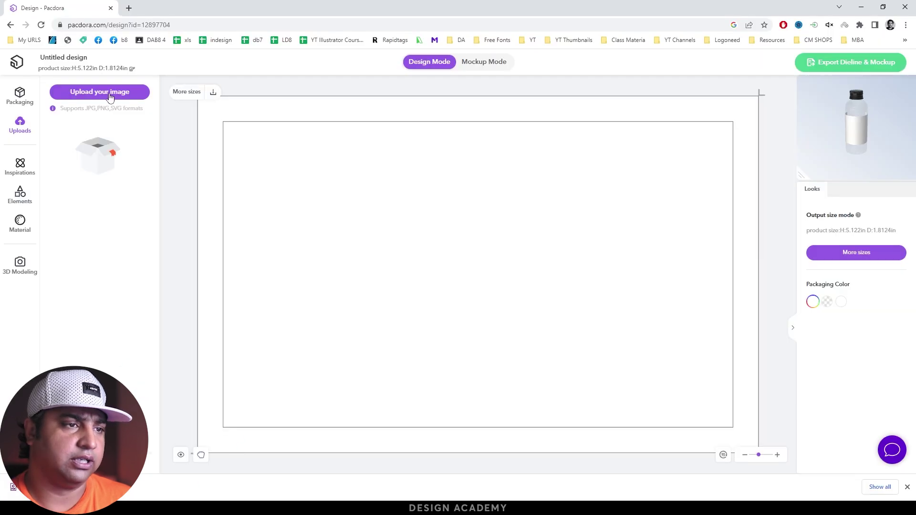
Step: Upload labelf.jpg from the Downloads folder onto the bottle label
left_click(106, 91)
scroll(38, 119, "up", 5)
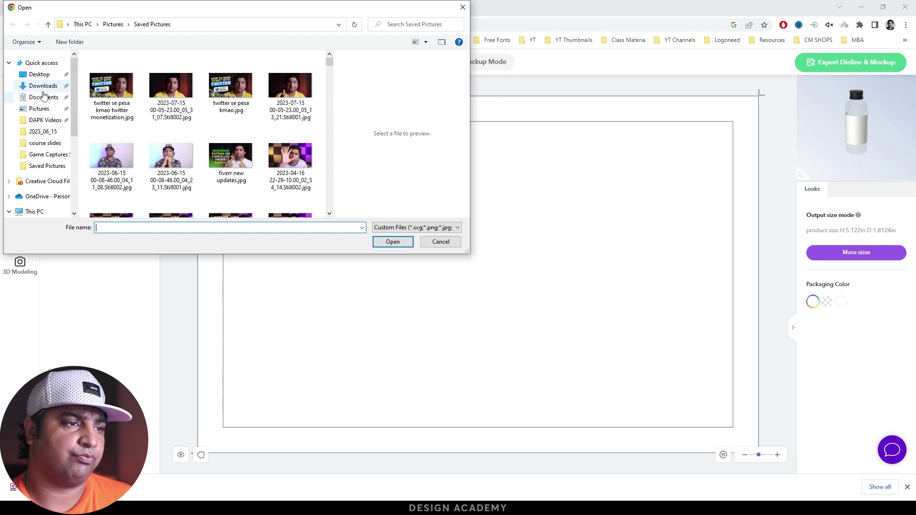
left_click(43, 86)
left_click(110, 83)
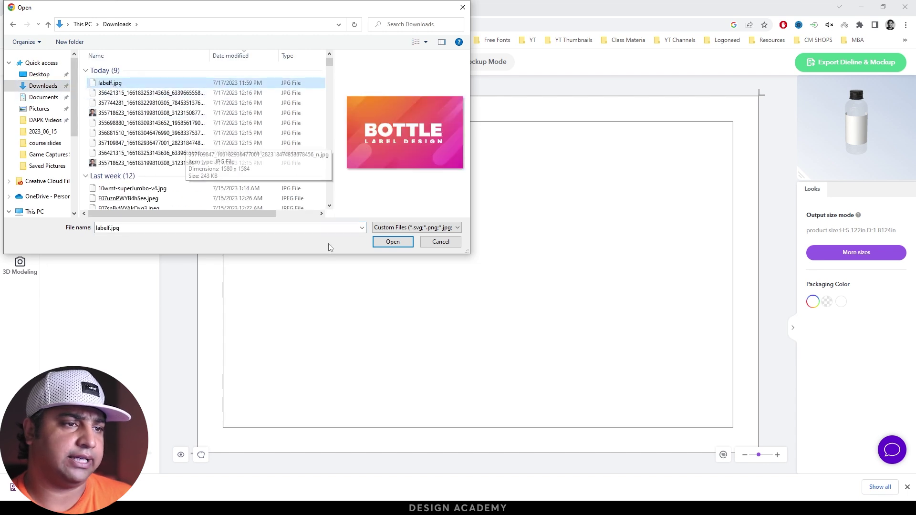
left_click(392, 241)
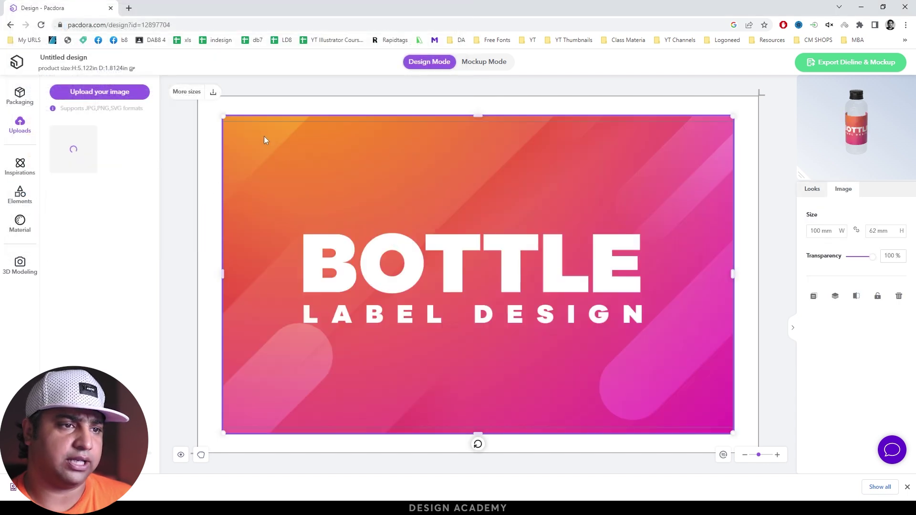
Step: Stretch the label image to about 112 × 70 mm and shift it to cover the edges
left_click_drag(223, 116, 194, 101)
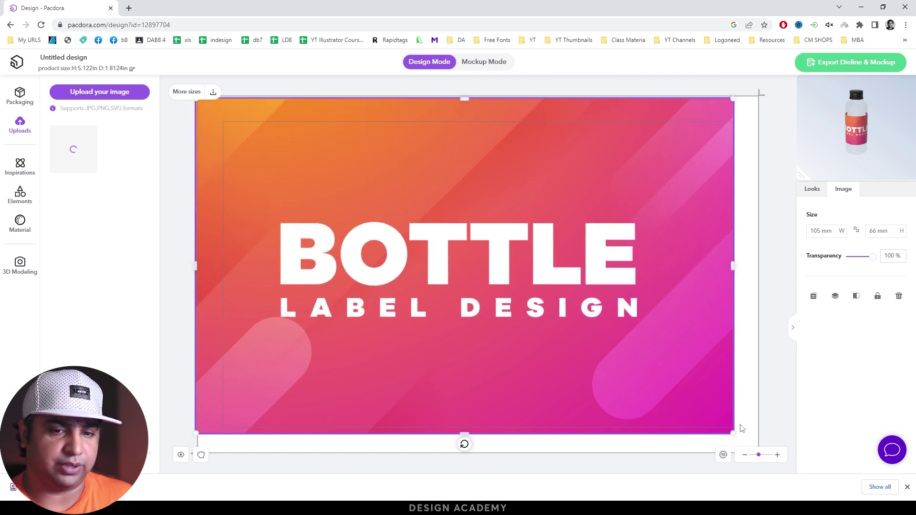
left_click_drag(734, 435, 765, 453)
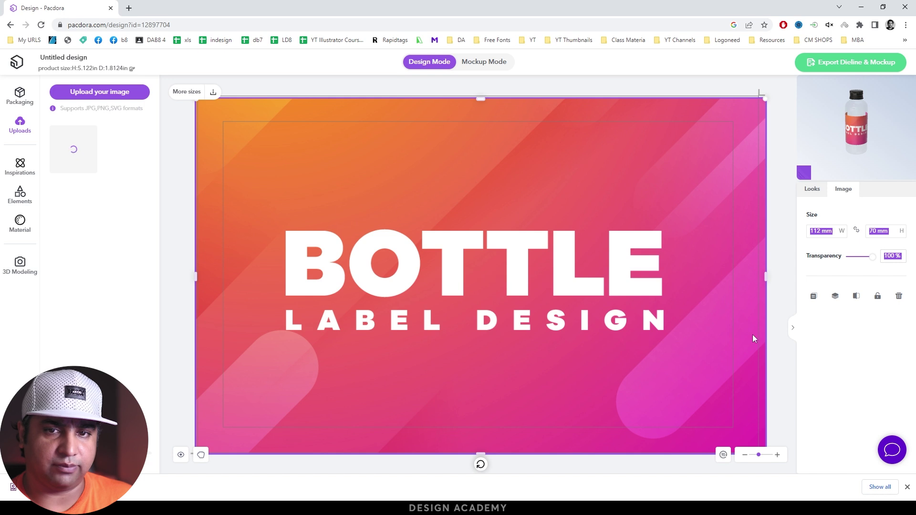
left_click(190, 328)
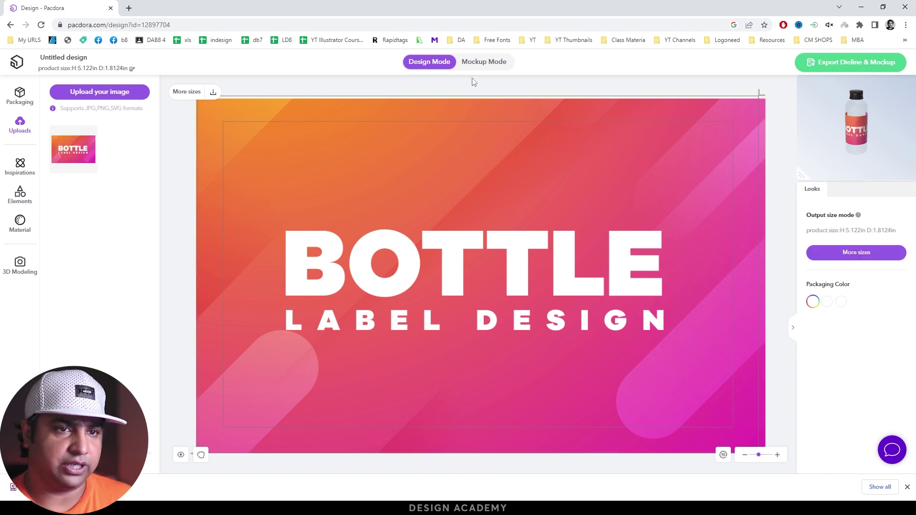
left_click_drag(439, 147, 436, 142)
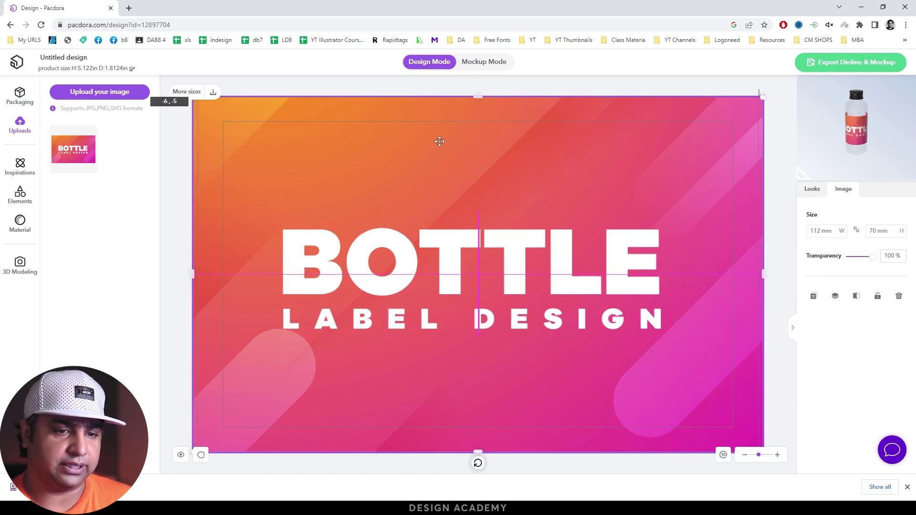
Step: Show the label on the 3D bottle and set a teal #50C9C3–#96DEDA gradient background
left_click(493, 68)
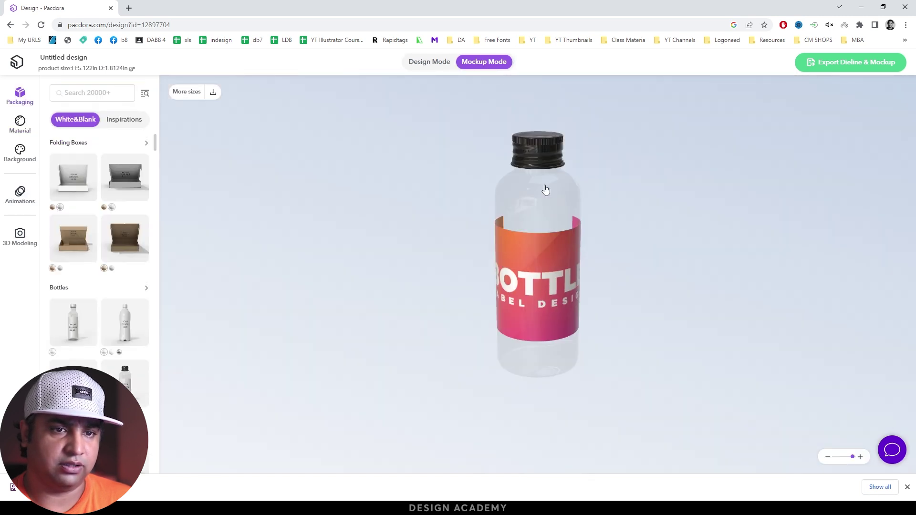
mouse_move(452, 282)
left_mouse_down()
mouse_move(823, 263)
mouse_move(544, 197)
mouse_move(545, 245)
left_mouse_up()
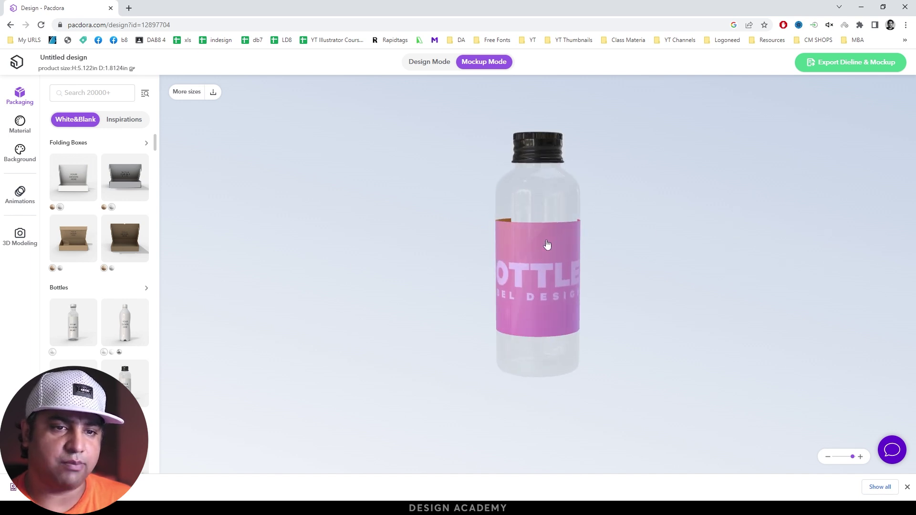
left_click(13, 160)
left_click(84, 151)
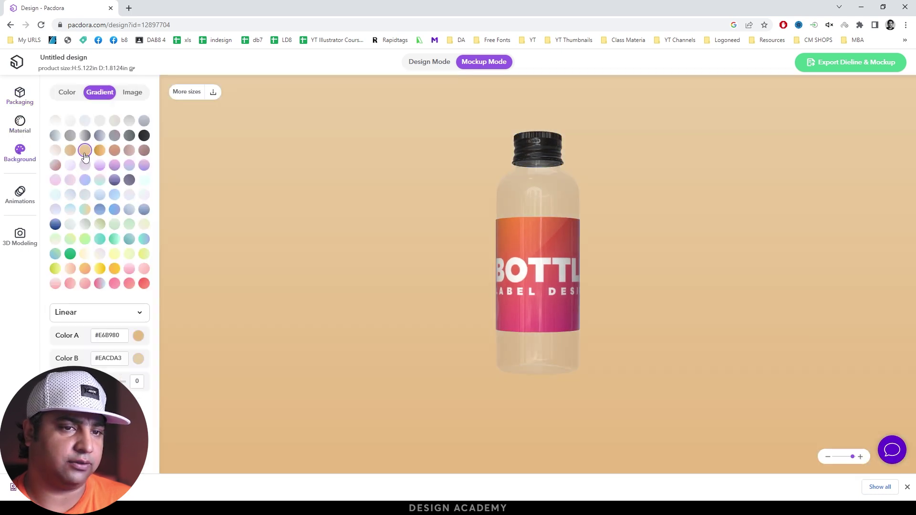
left_click(99, 152)
left_click(114, 269)
left_click(114, 283)
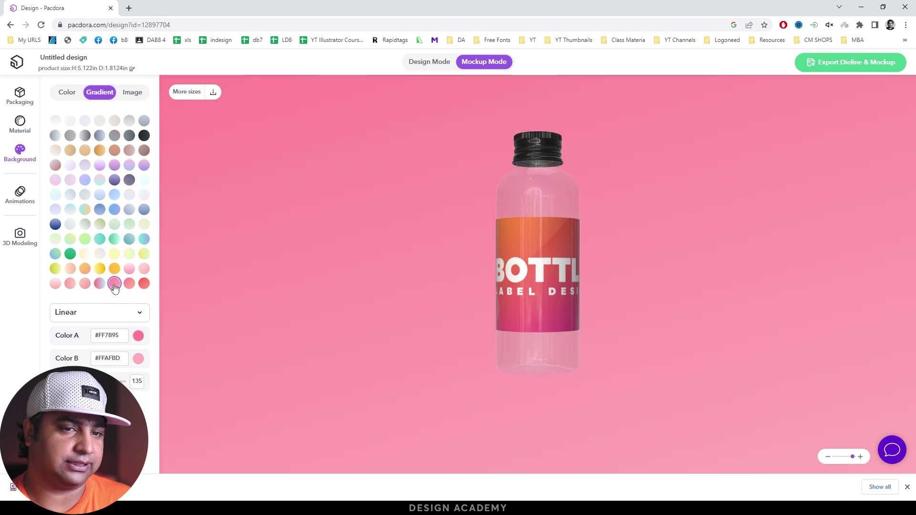
left_click(99, 240)
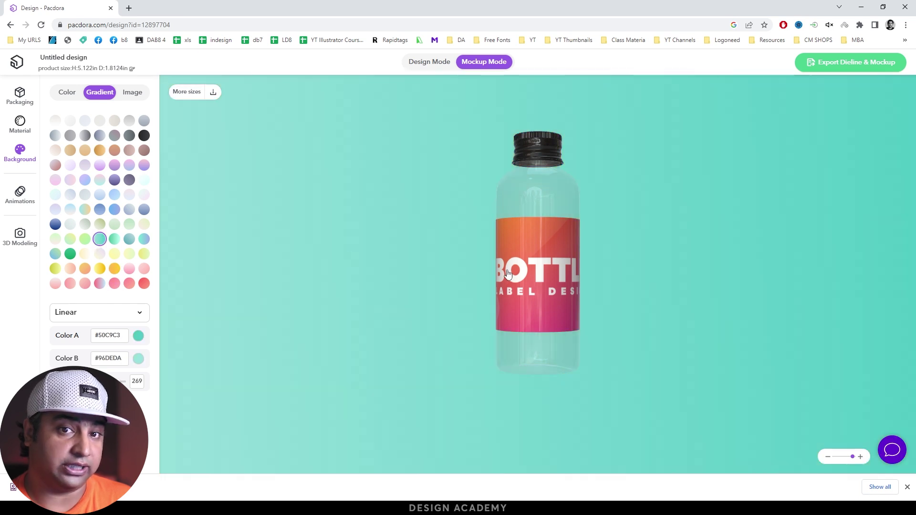
left_click_drag(507, 273, 866, 268)
left_click_drag(693, 250, 421, 252)
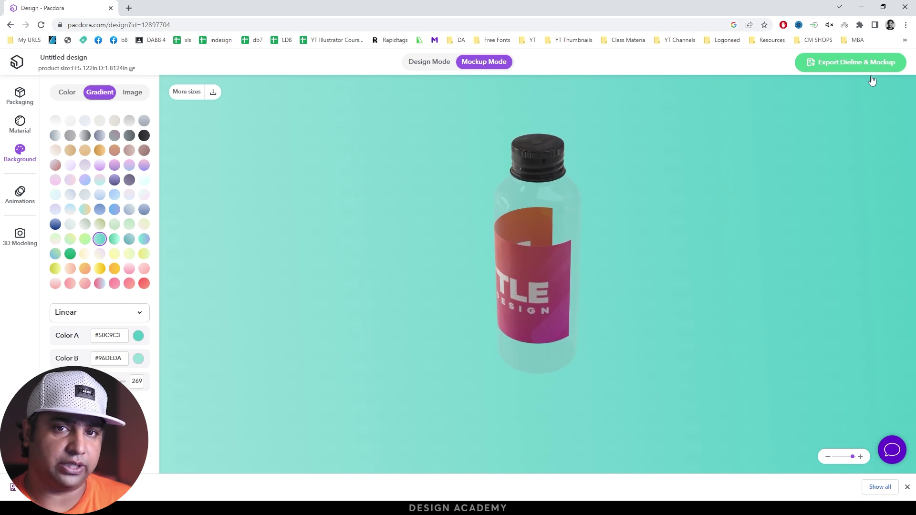
left_click(843, 71)
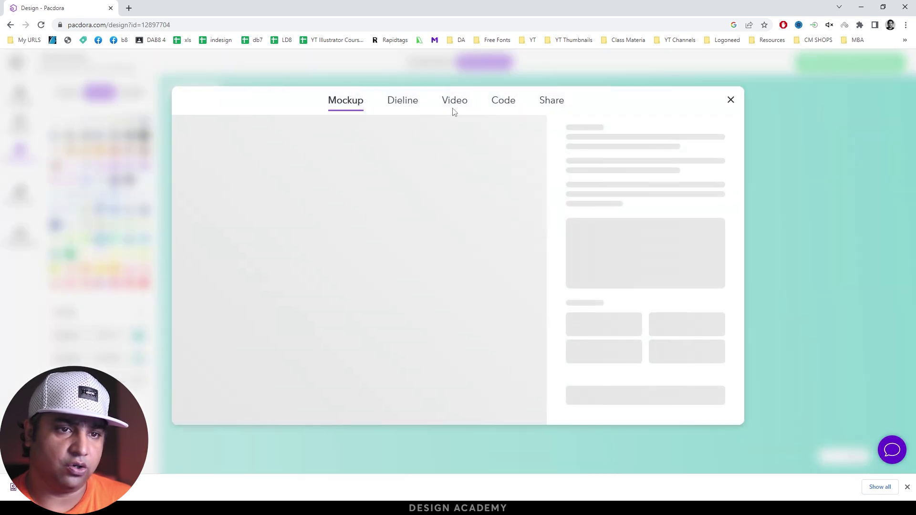
left_click(453, 101)
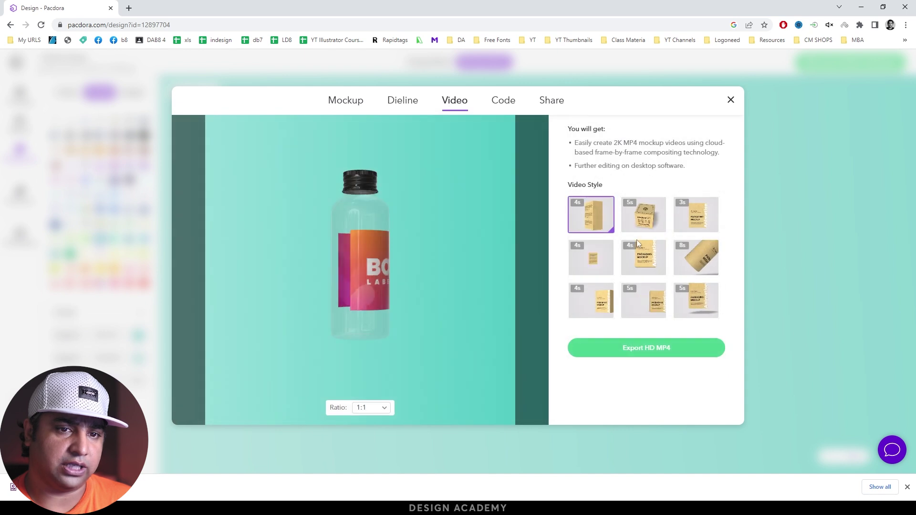
left_click(705, 270)
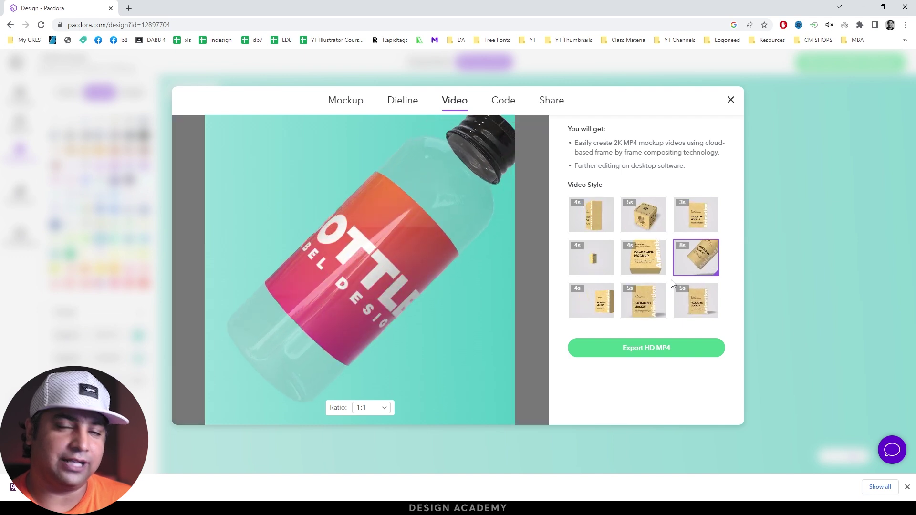
left_click(648, 307)
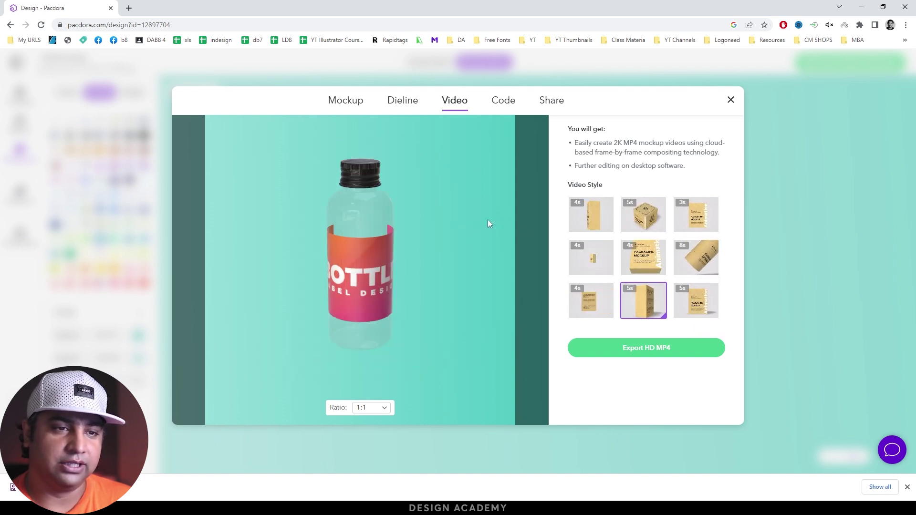
left_click(644, 224)
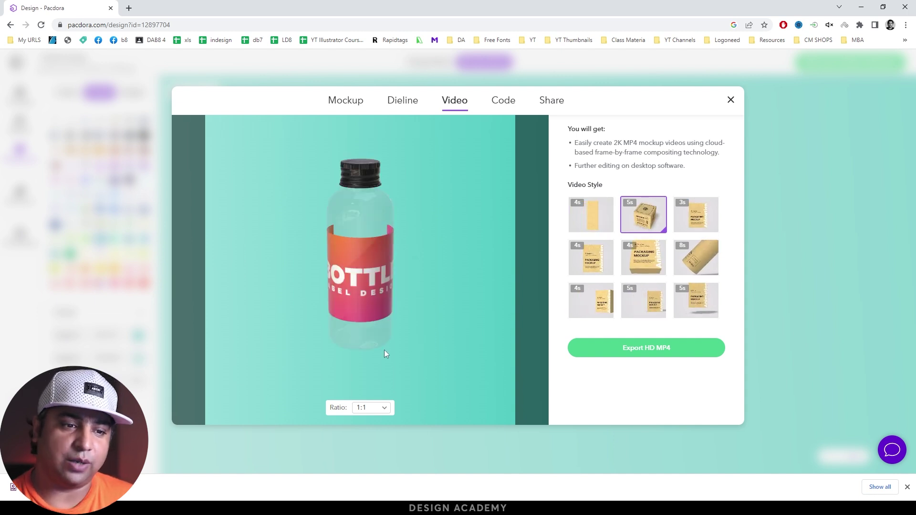
left_click(368, 408)
left_click(371, 370)
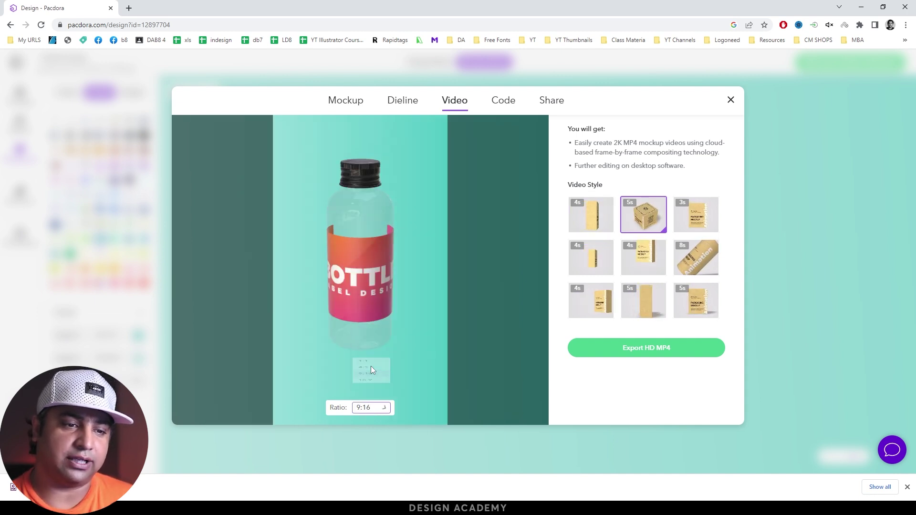
left_click(376, 403)
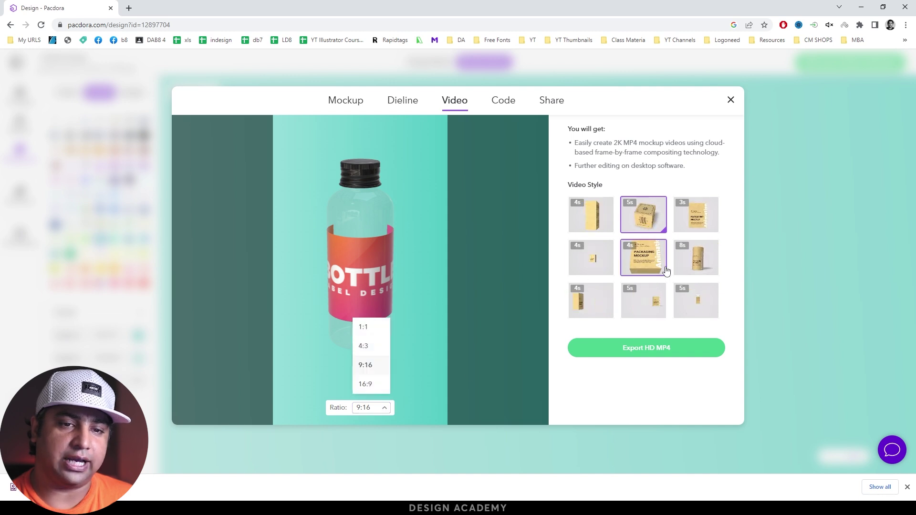
left_click(700, 259)
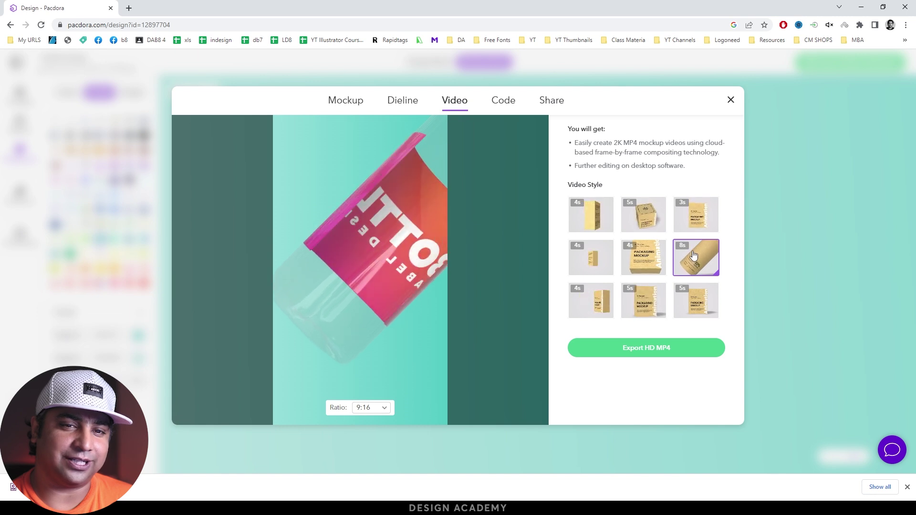
left_click(716, 224)
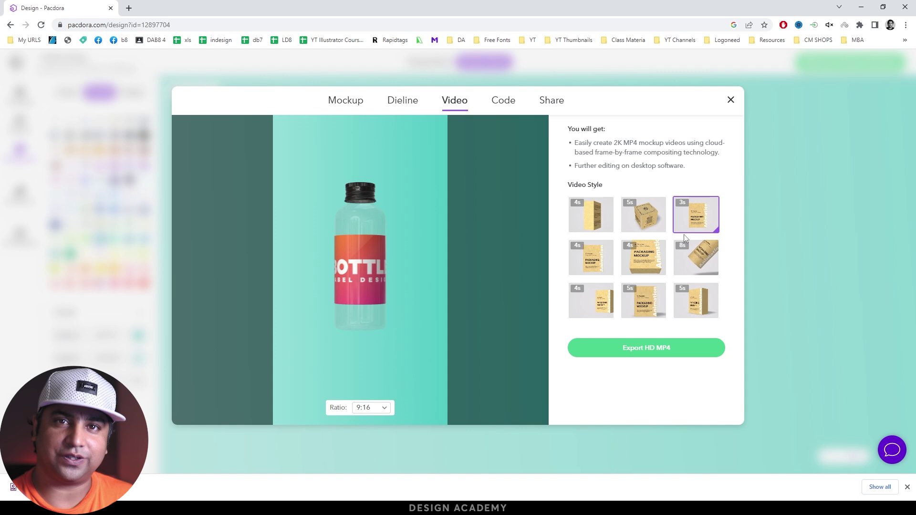
left_click(397, 100)
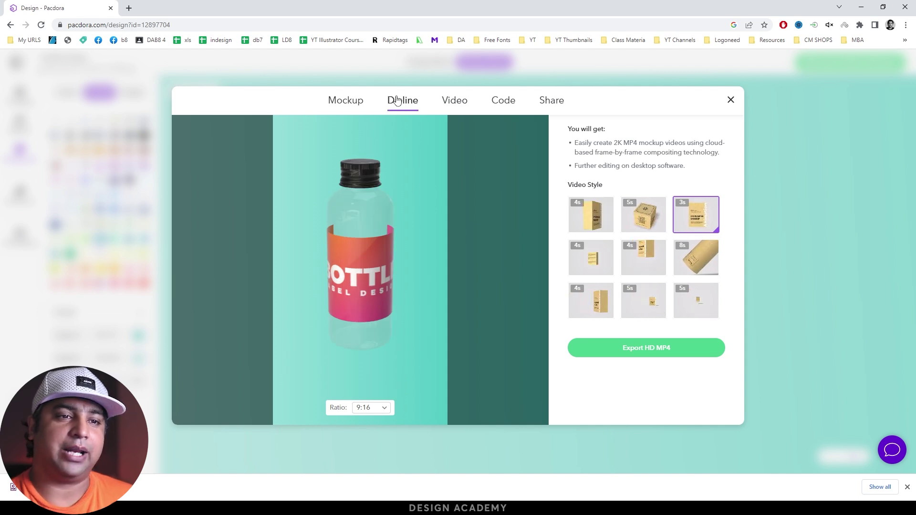
left_click(349, 109)
left_click(401, 101)
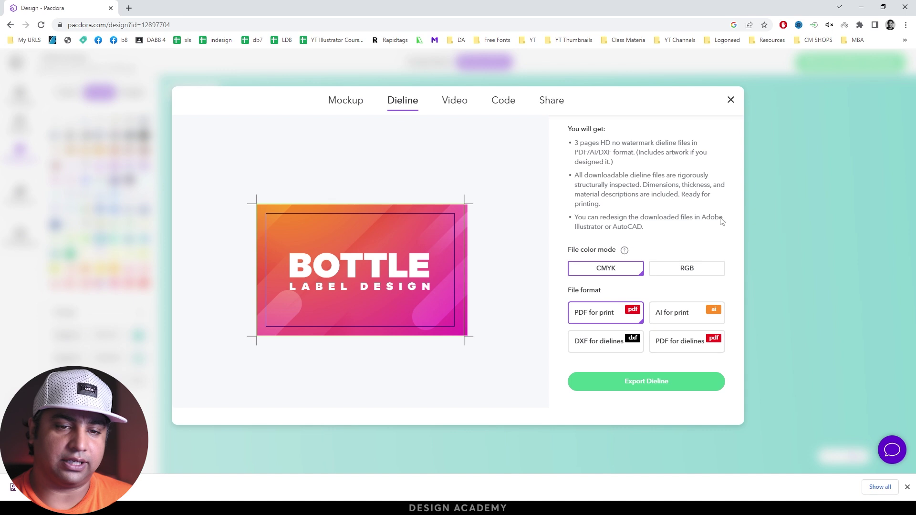
left_click(731, 100)
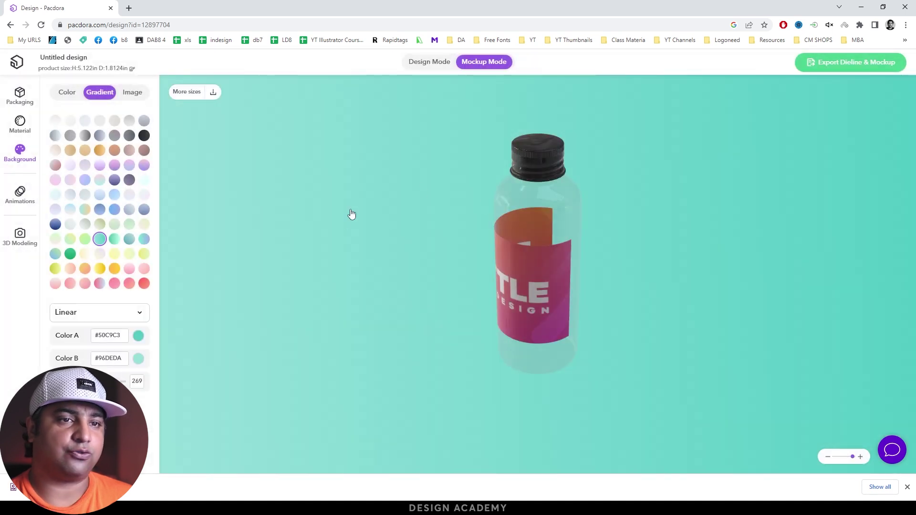
Step: Swap the gradient for a solid light pink #f8b7af background, then open Material settings
left_click(128, 94)
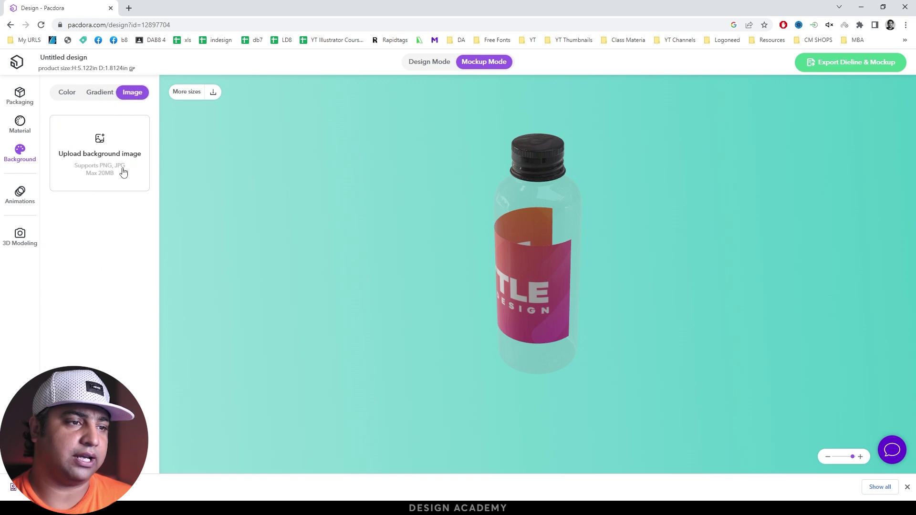
left_click(68, 93)
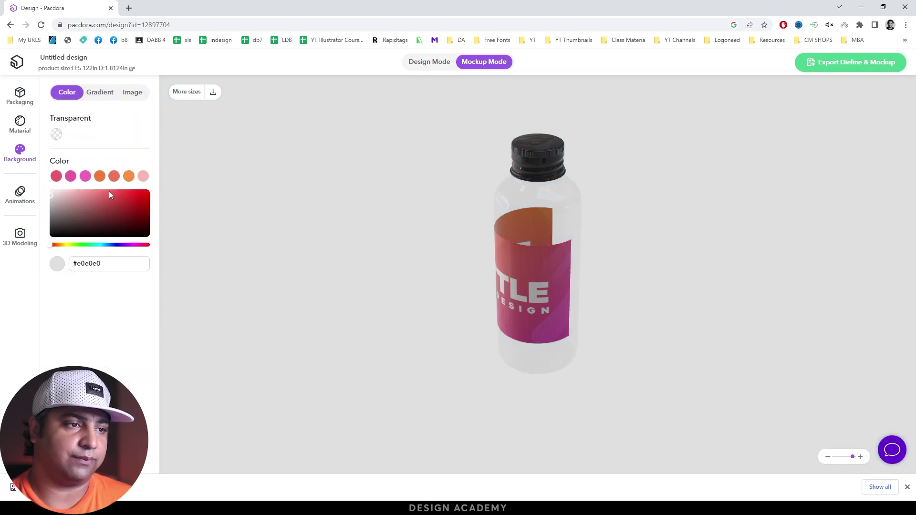
left_click(130, 201)
left_click(106, 189)
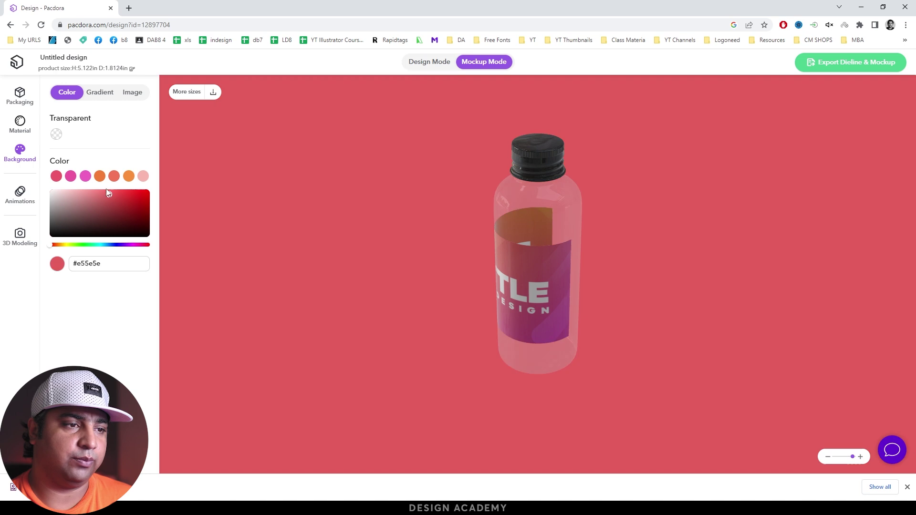
left_click(100, 177)
left_click(143, 176)
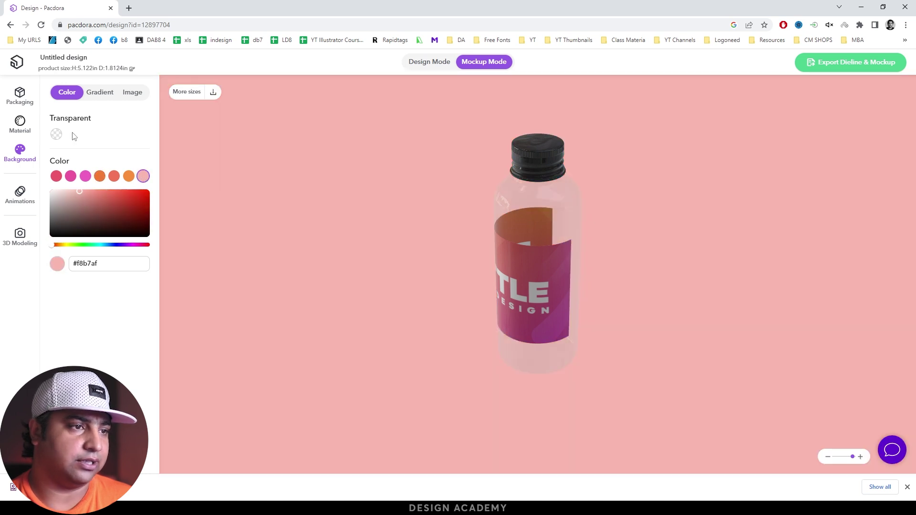
left_click(19, 131)
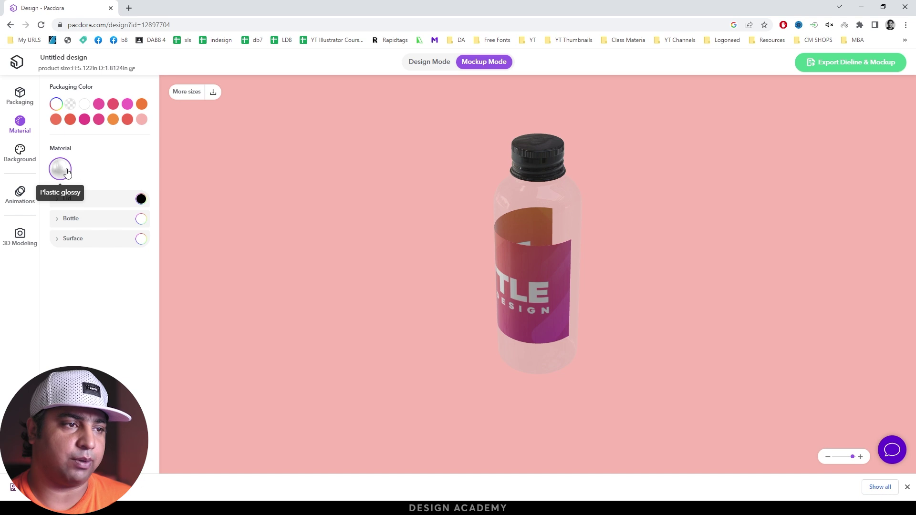
Step: Start a new design from the brown box packaging template
left_click(22, 110)
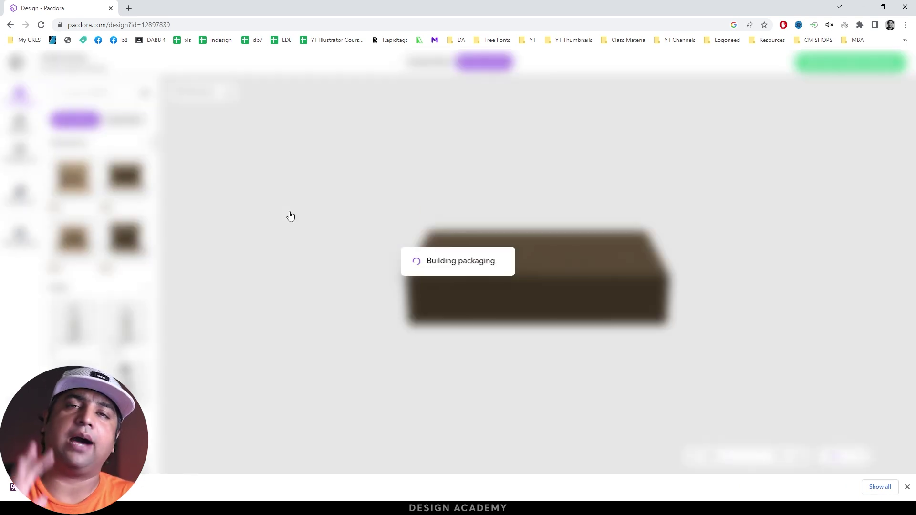